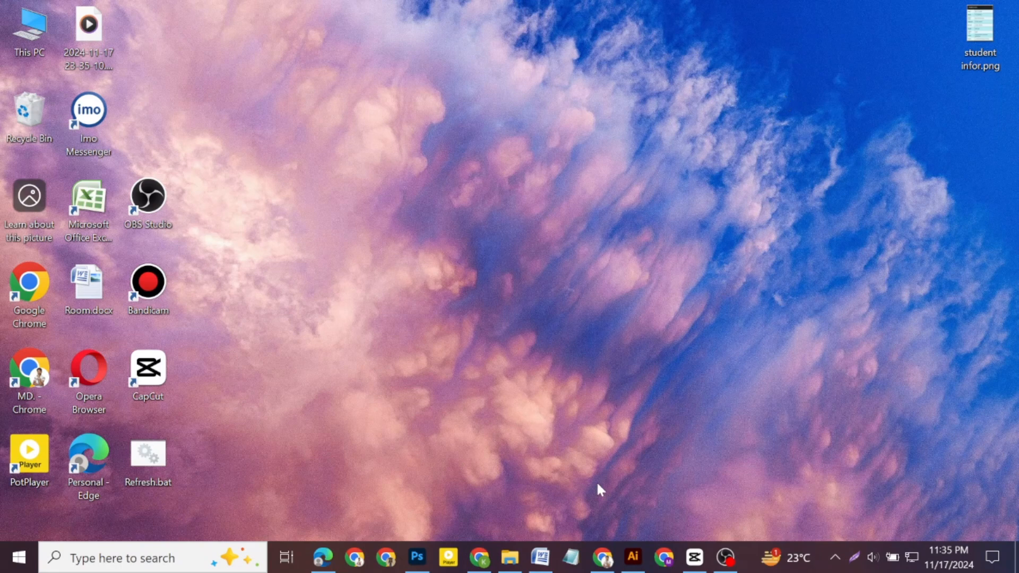
Step: Look over the business card files in the AI=5000 to 5000 folder in File Explorer
{"action": "left_click", "coordinate": [510, 558]}
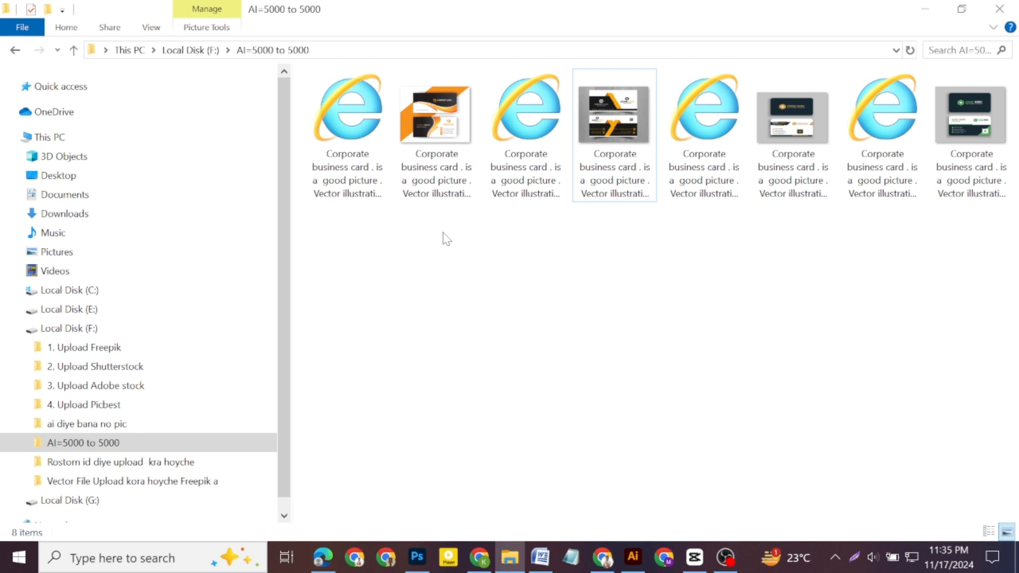
{"action": "left_click", "coordinate": [924, 9]}
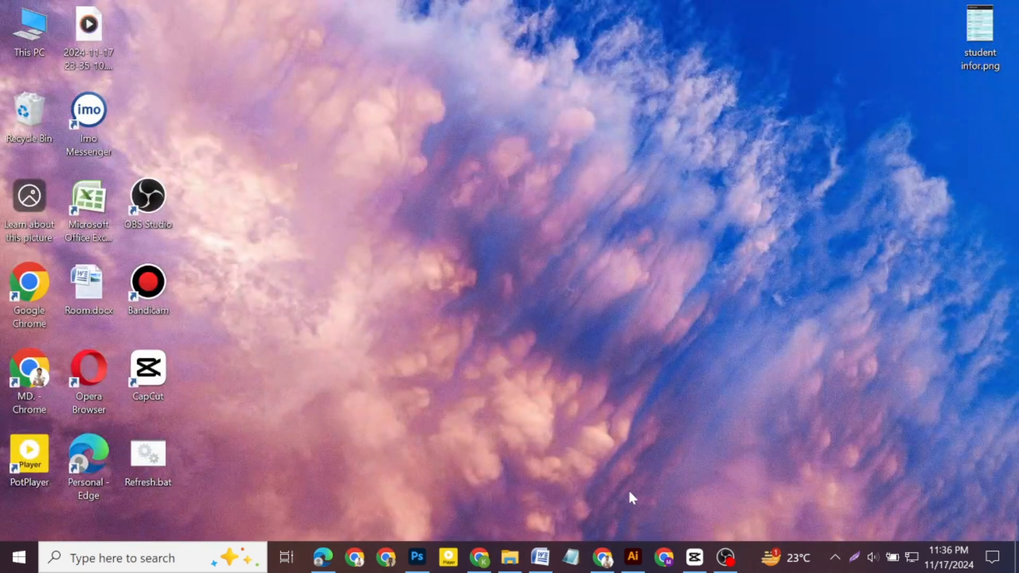
Step: Switch to the Freepik Contributor dashboard in Chrome and review the performance overview
{"action": "left_click", "coordinate": [479, 558]}
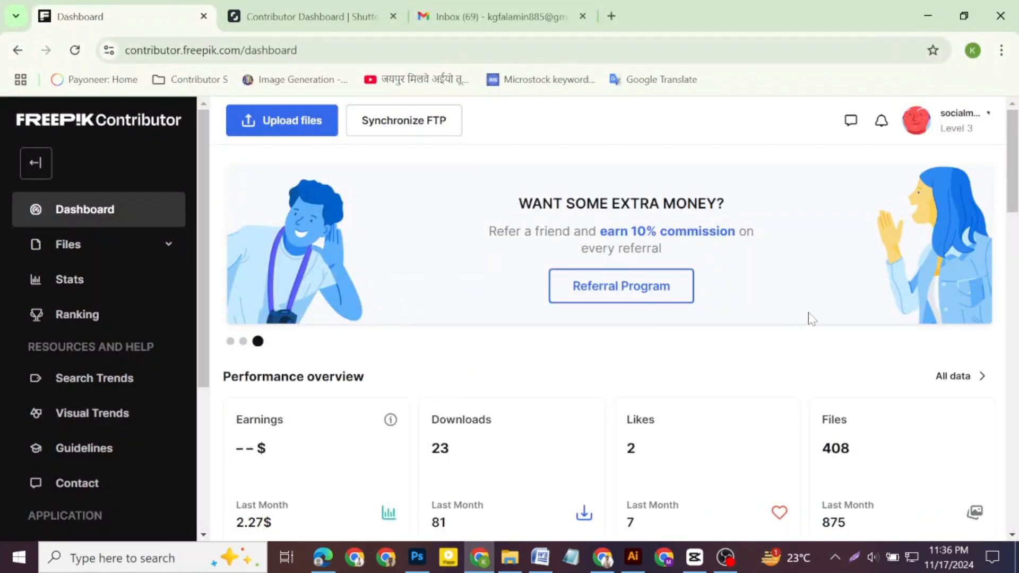
{"action": "scroll", "coordinate": [1012, 154], "scroll_direction": "down", "scroll_amount": 1}
{"action": "scroll", "coordinate": [1011, 154], "scroll_direction": "down", "scroll_amount": 1}
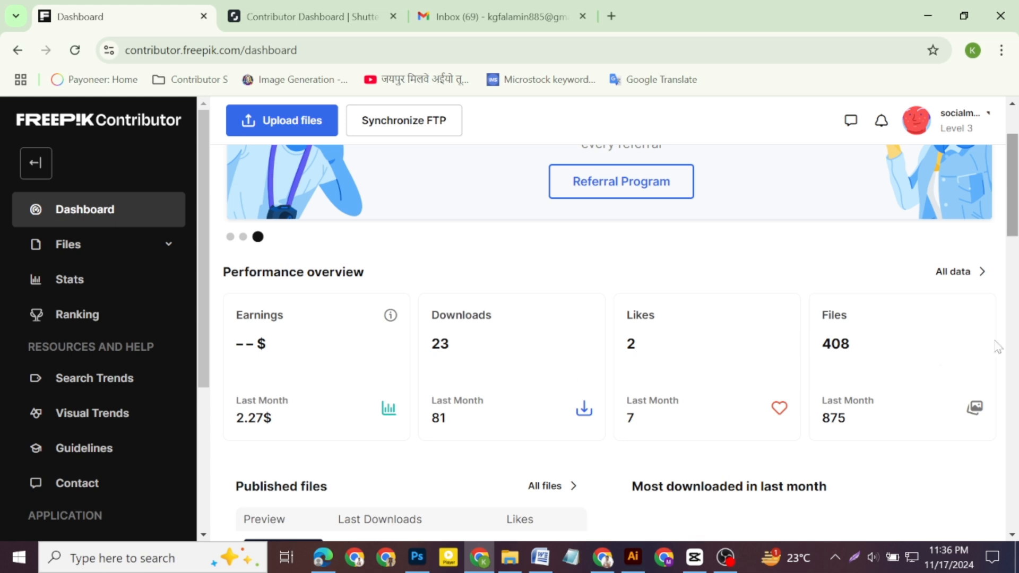
{"action": "scroll", "coordinate": [1014, 192], "scroll_direction": "up", "scroll_amount": 2}
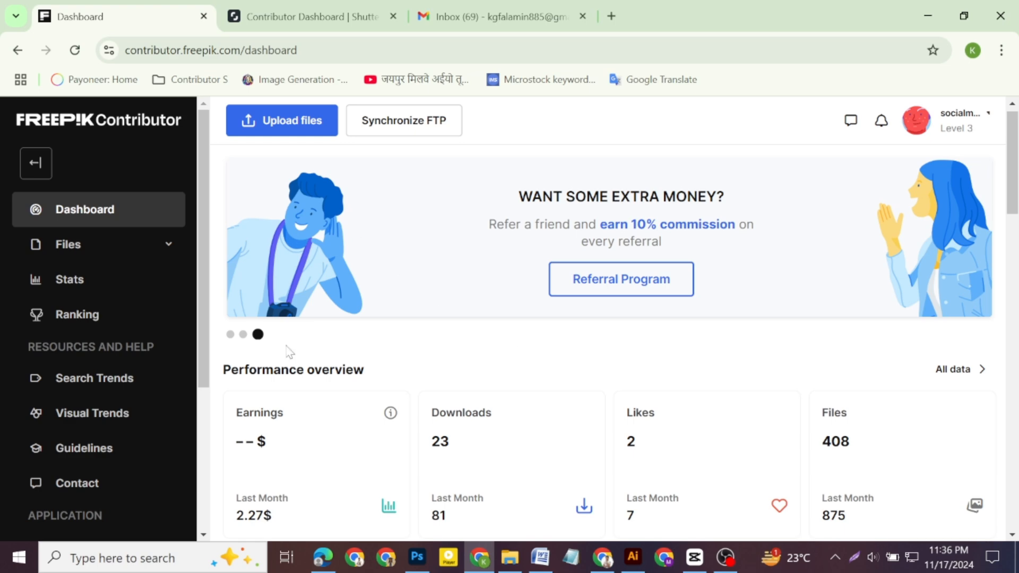
Step: Upload all the corporate business card EPS and JPG files from the AI=5000 to 5000 folder to Freepik
{"action": "left_click", "coordinate": [282, 126]}
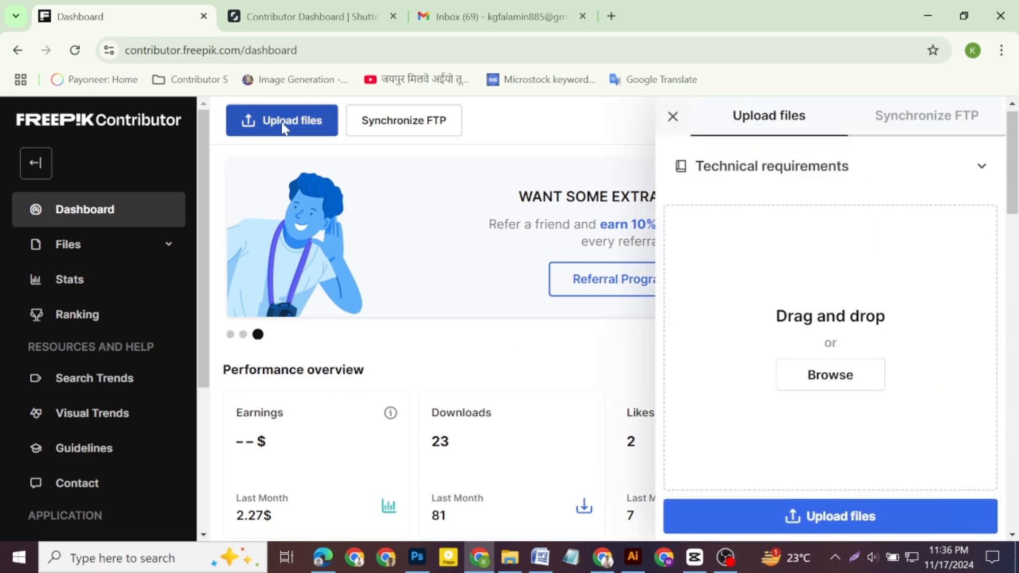
{"action": "left_click", "coordinate": [846, 385]}
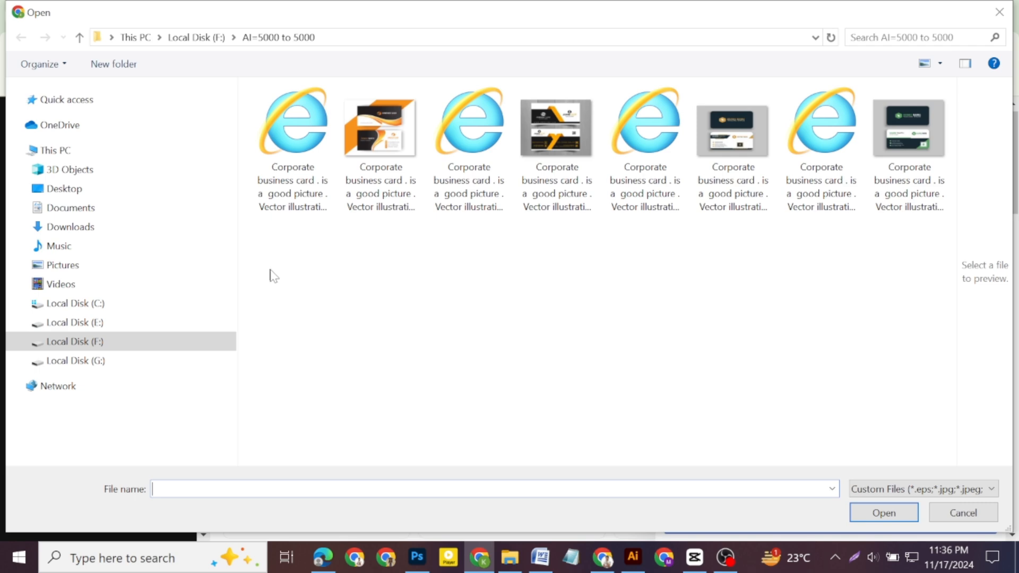
{"action": "left_click_drag", "start_coordinate": [269, 272], "coordinate": [871, 133]}
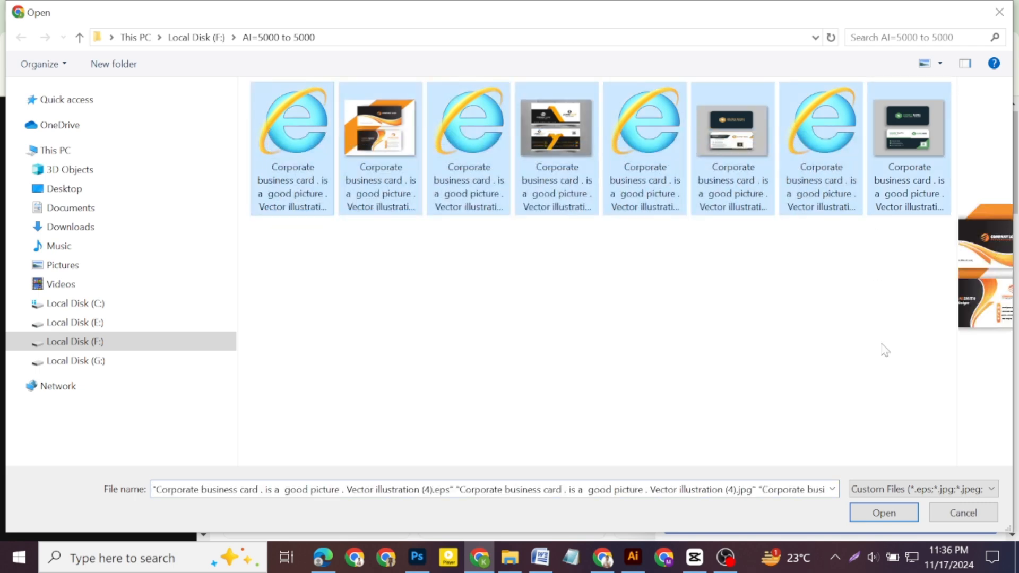
{"action": "key", "text": "Return"}
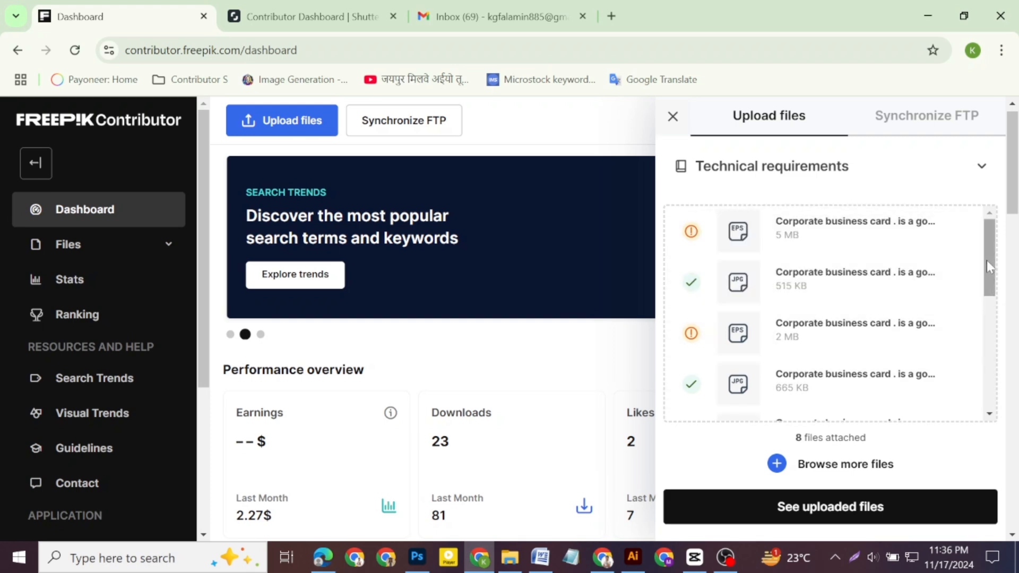
{"action": "left_click_drag", "start_coordinate": [986, 260], "coordinate": [947, 238]}
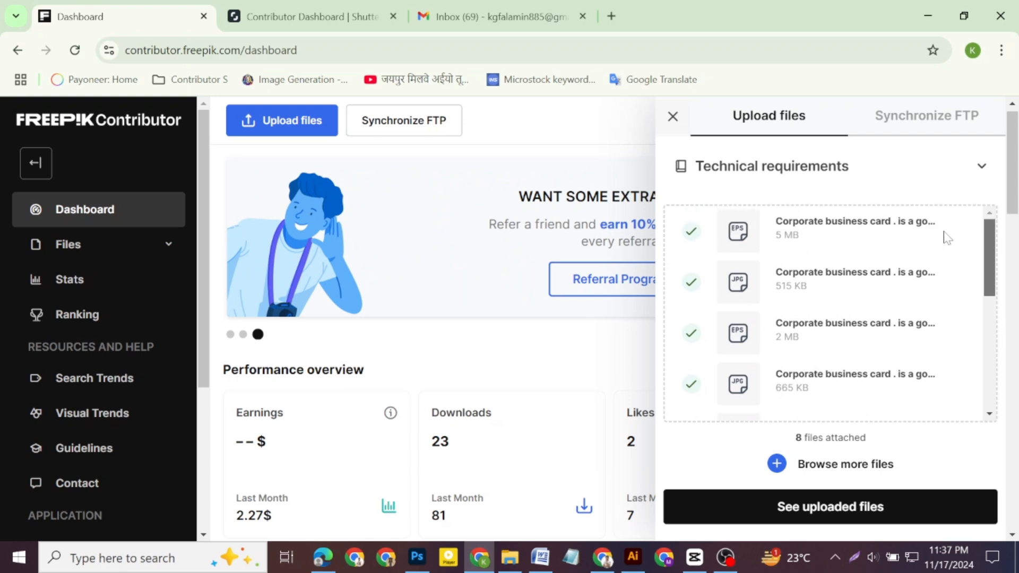
Step: Go to the uploaded files and select the yellow and black business card to show its Keywords section
{"action": "left_click", "coordinate": [807, 510]}
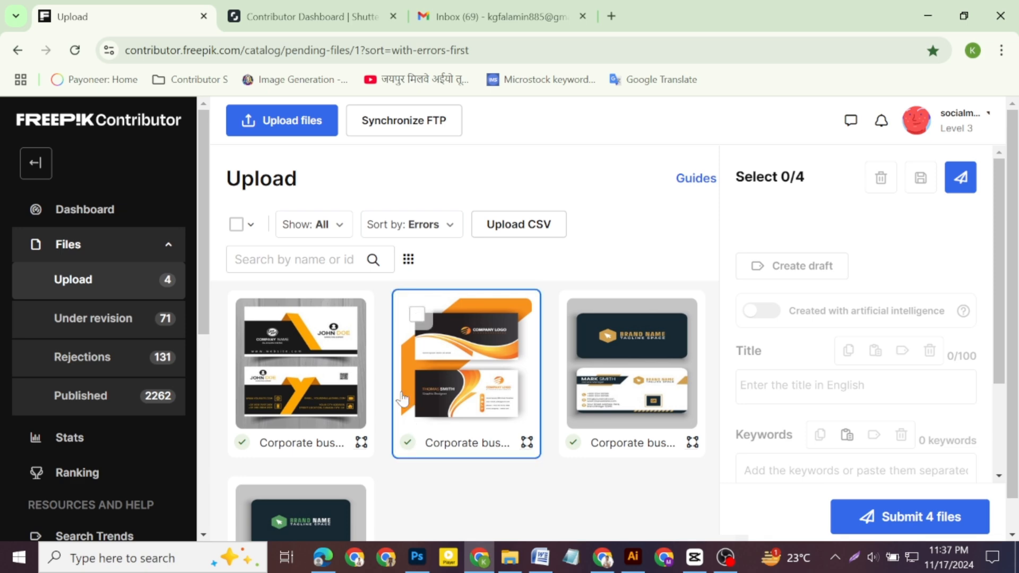
{"action": "left_click", "coordinate": [255, 319]}
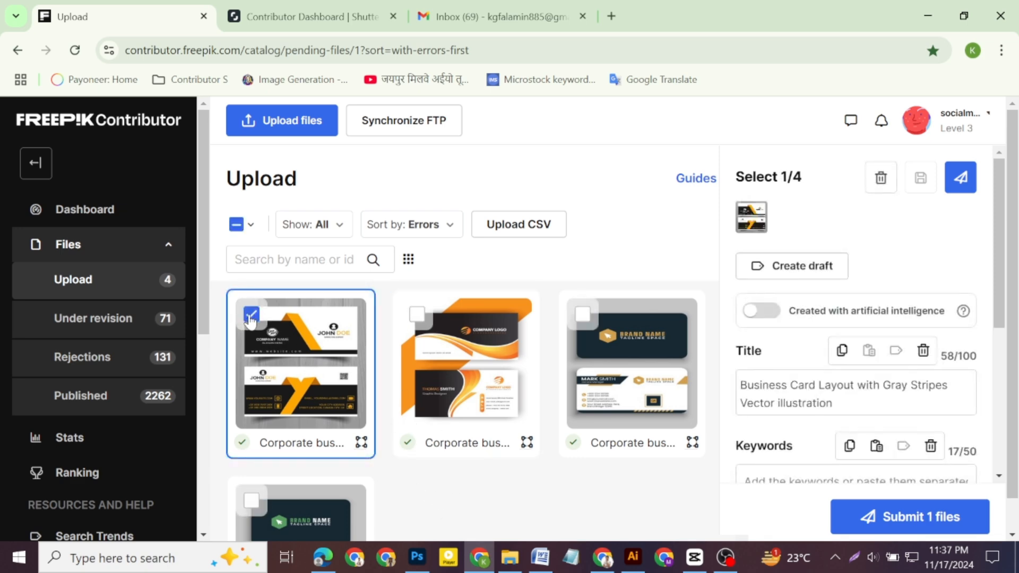
{"action": "left_click_drag", "start_coordinate": [1000, 207], "coordinate": [998, 322]}
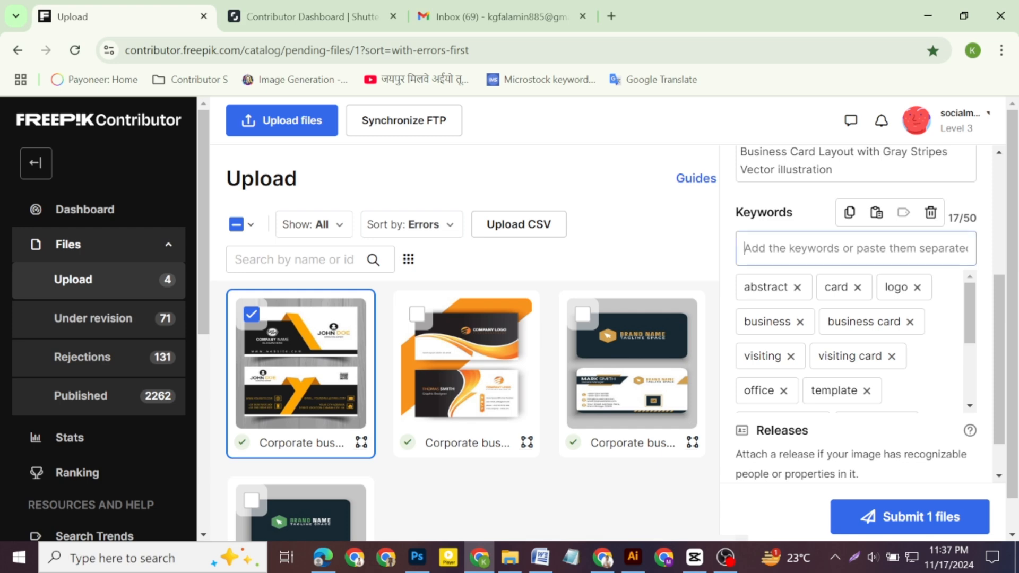
Step: Switch to the IMStocker Keyworder, deselect all chosen works and clear the existing keyword list
{"action": "left_click", "coordinate": [605, 564]}
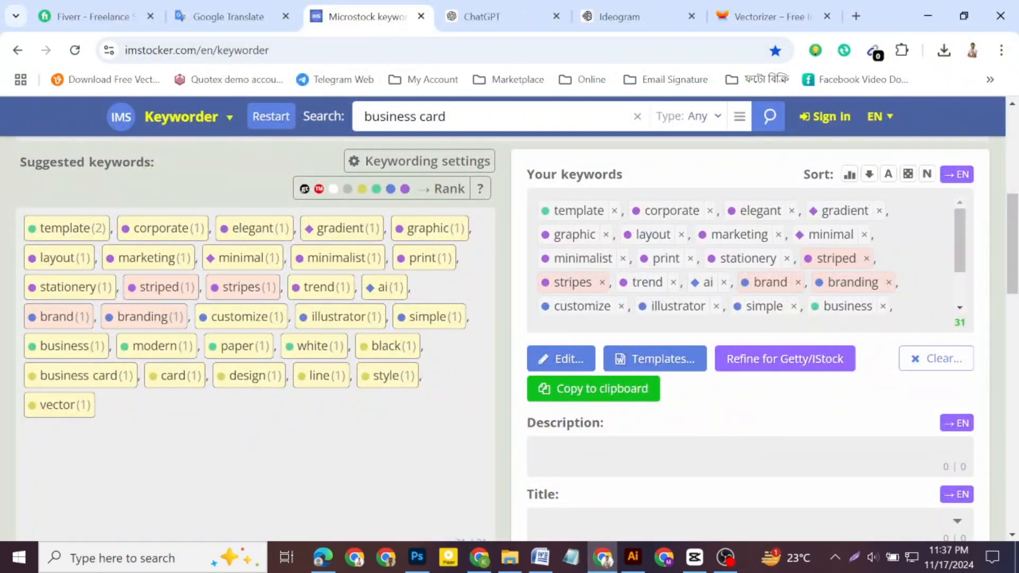
{"action": "left_click_drag", "start_coordinate": [1018, 244], "coordinate": [1017, 219]}
{"action": "left_click", "coordinate": [950, 283]}
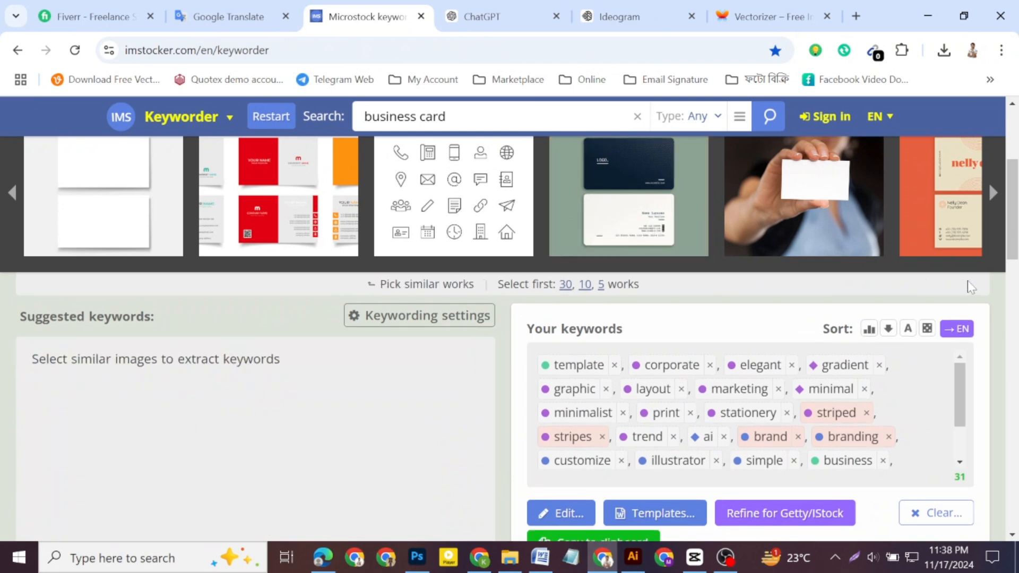
{"action": "left_click_drag", "start_coordinate": [1013, 239], "coordinate": [1014, 293]}
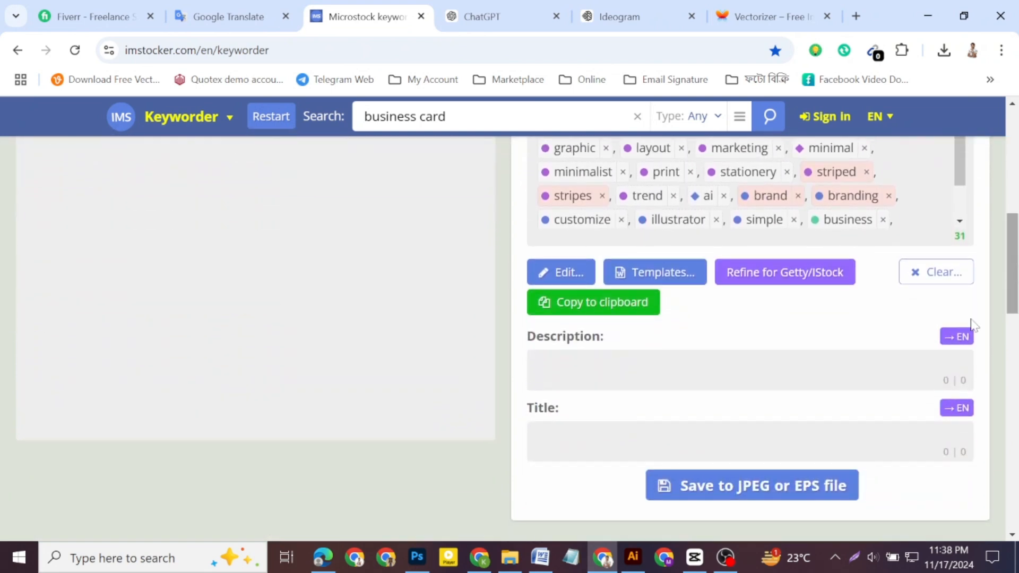
{"action": "left_click", "coordinate": [644, 309]}
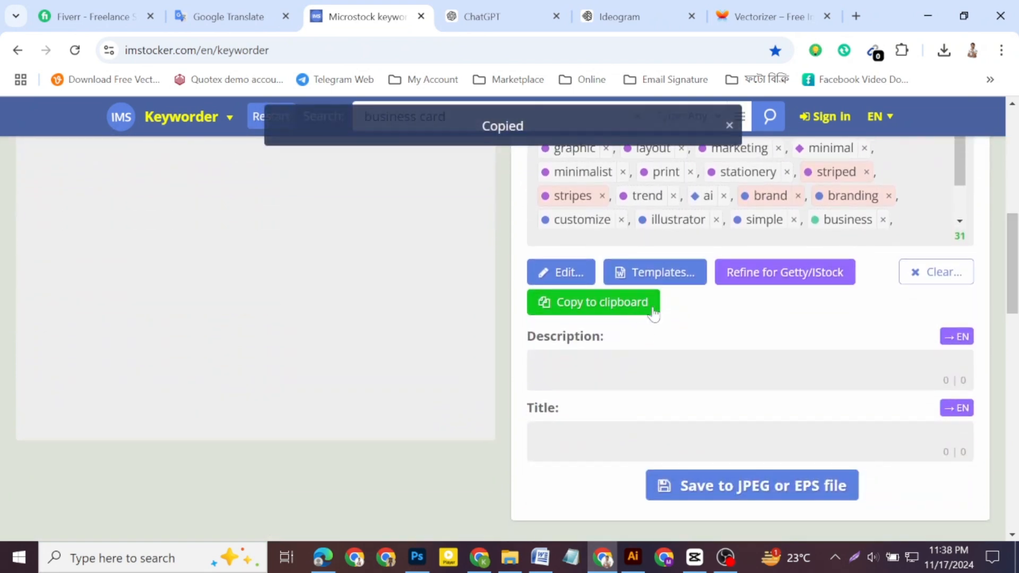
{"action": "left_click", "coordinate": [923, 273]}
{"action": "left_click", "coordinate": [926, 300]}
Step: Browse the business card search results and select the dark and red "Brand Name" card as the keyword source
{"action": "scroll", "coordinate": [988, 310], "scroll_direction": "up", "scroll_amount": 5}
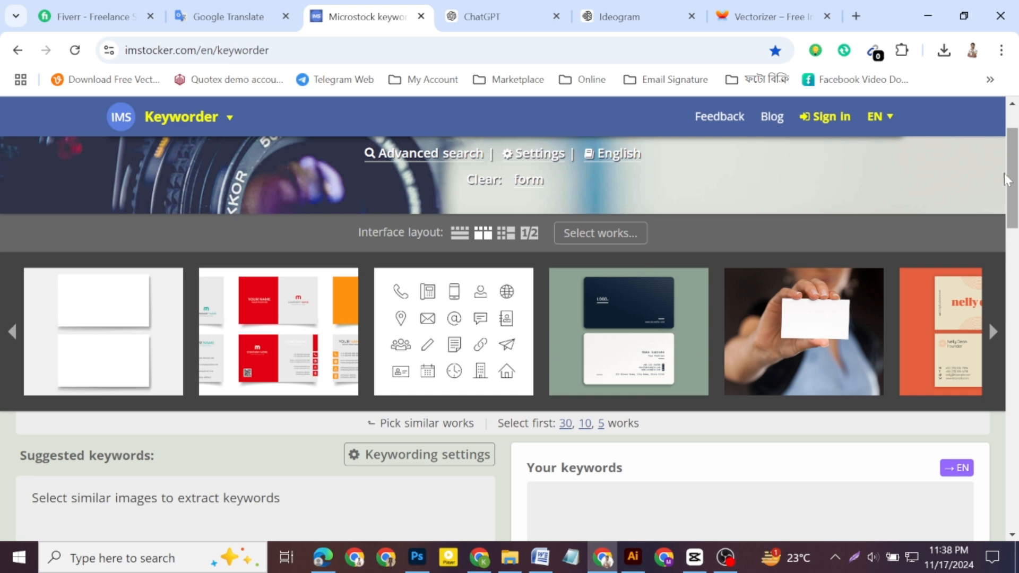
{"action": "scroll", "coordinate": [989, 321], "scroll_direction": "down", "scroll_amount": 1}
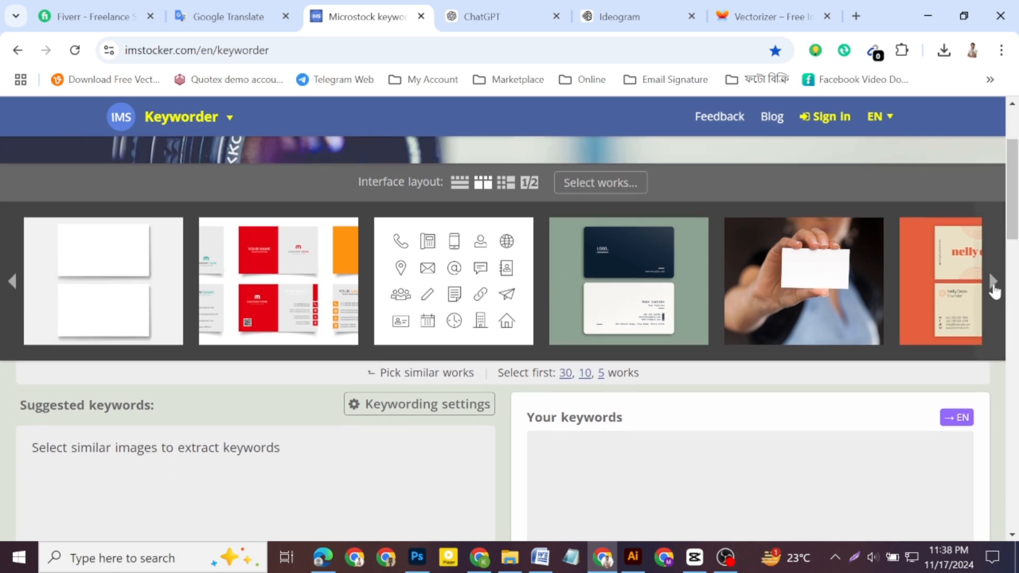
{"action": "left_click", "coordinate": [993, 281]}
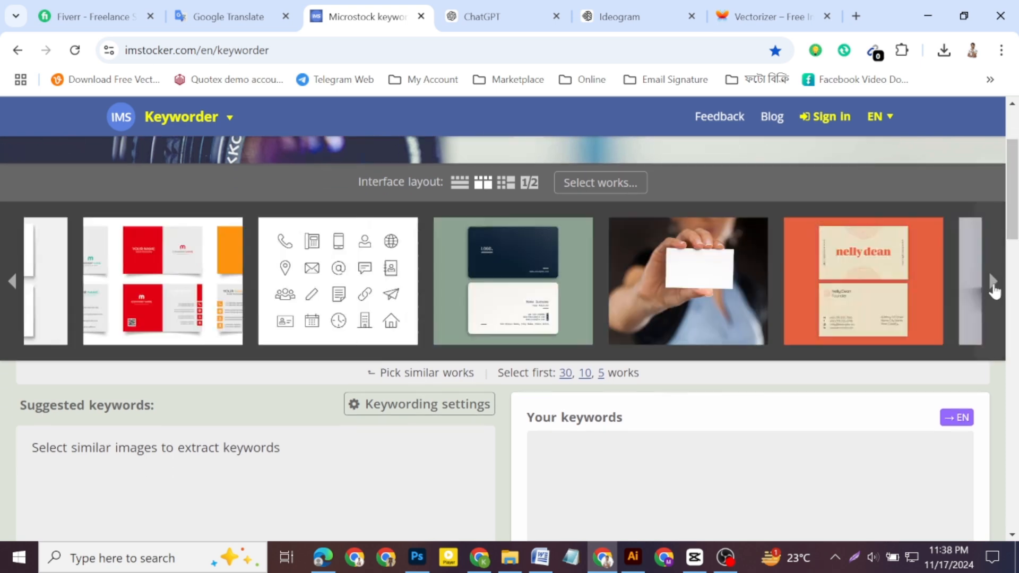
{"action": "left_click", "coordinate": [995, 291]}
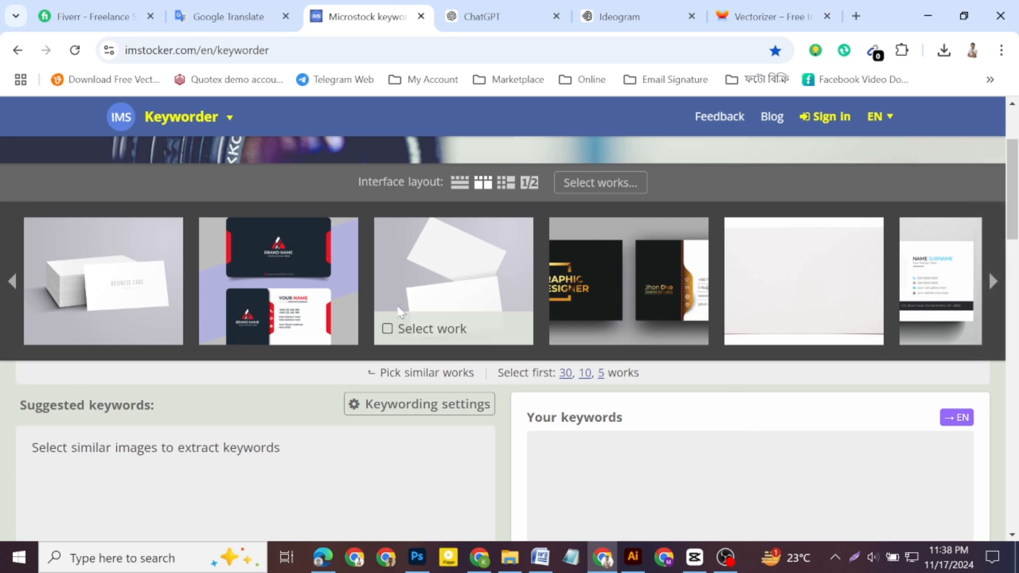
{"action": "left_click", "coordinate": [309, 284]}
{"action": "left_click", "coordinate": [308, 280]}
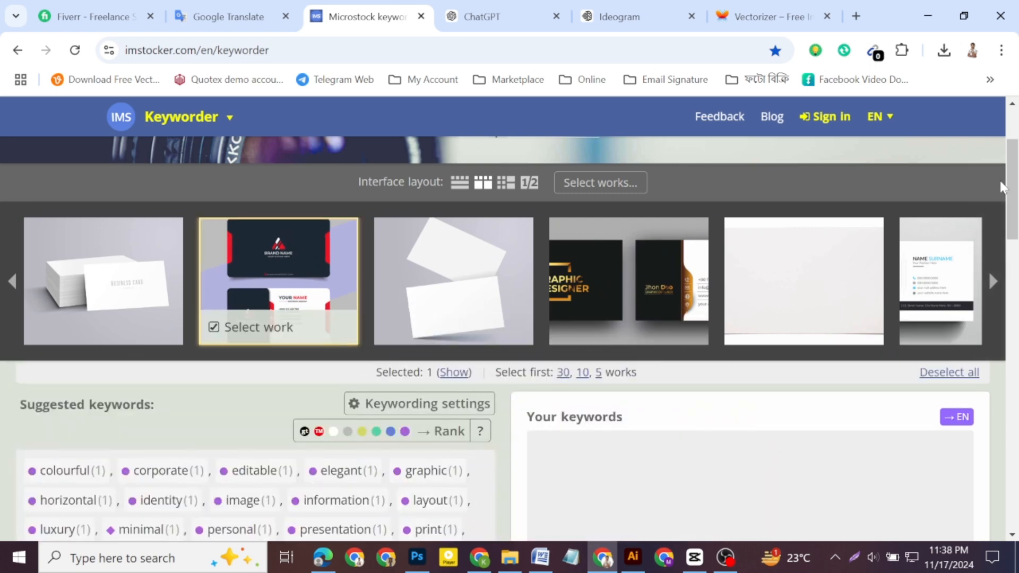
Step: Add the suggested keywords graphic, elegant, editable, corporate and colourful to the keyword list
{"action": "left_click_drag", "start_coordinate": [1011, 175], "coordinate": [1012, 222]}
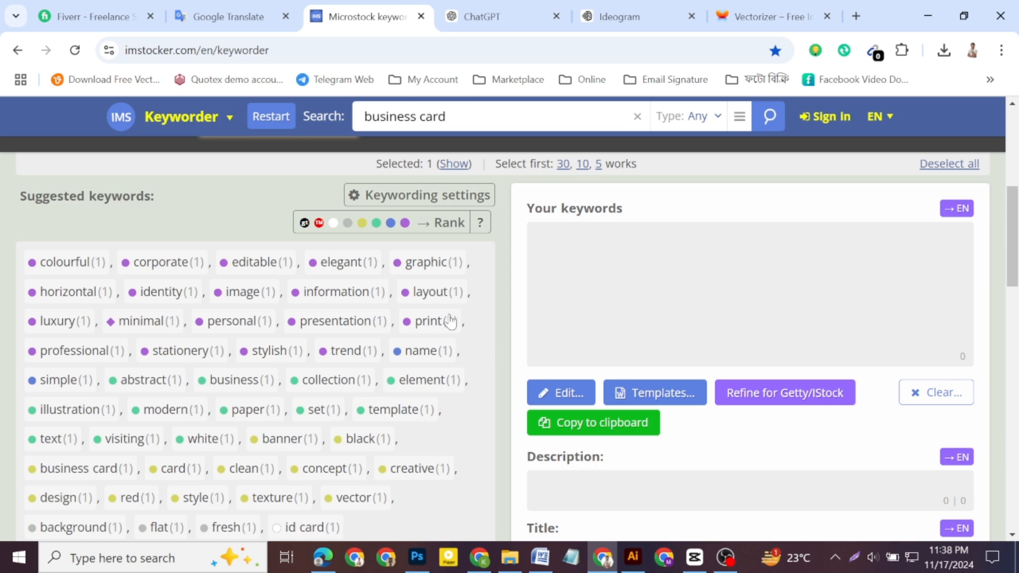
{"action": "left_click", "coordinate": [432, 265]}
{"action": "left_click", "coordinate": [348, 264]}
{"action": "left_click", "coordinate": [268, 264]}
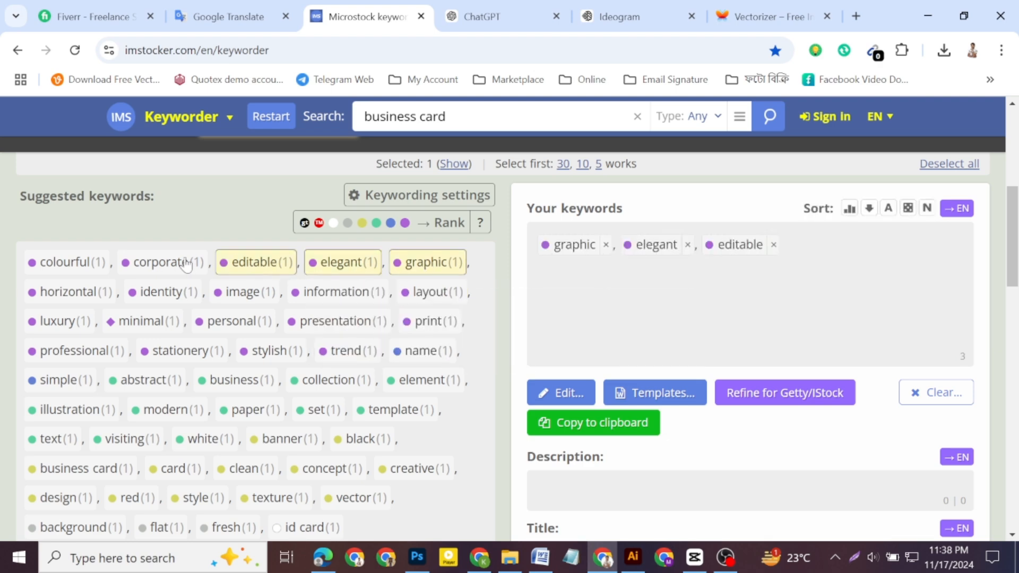
{"action": "left_click", "coordinate": [185, 263]}
{"action": "left_click", "coordinate": [79, 263]}
{"action": "scroll", "coordinate": [79, 263], "scroll_direction": "down", "scroll_amount": 2}
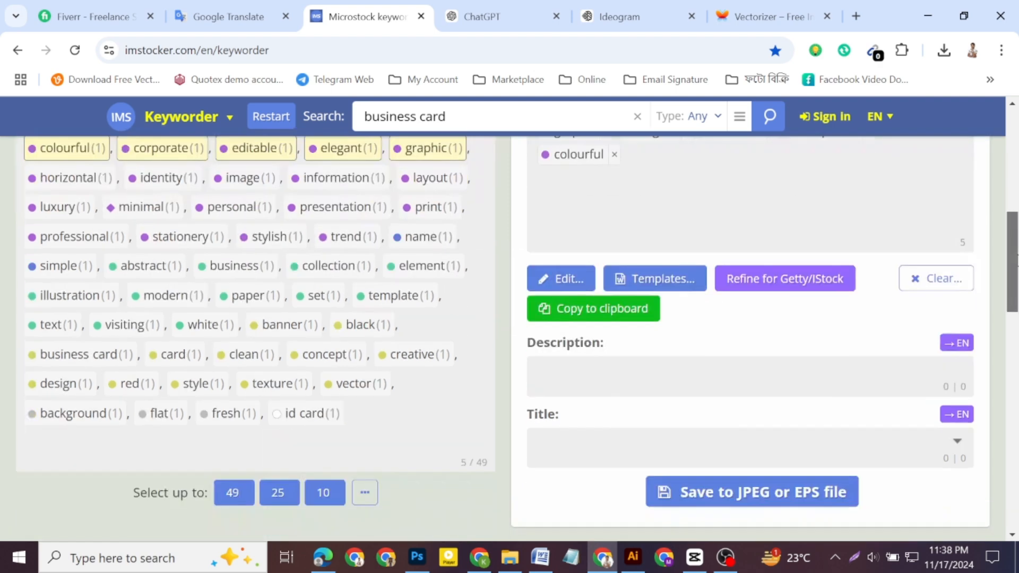
{"action": "scroll", "coordinate": [560, 382], "scroll_direction": "down", "scroll_amount": 2}
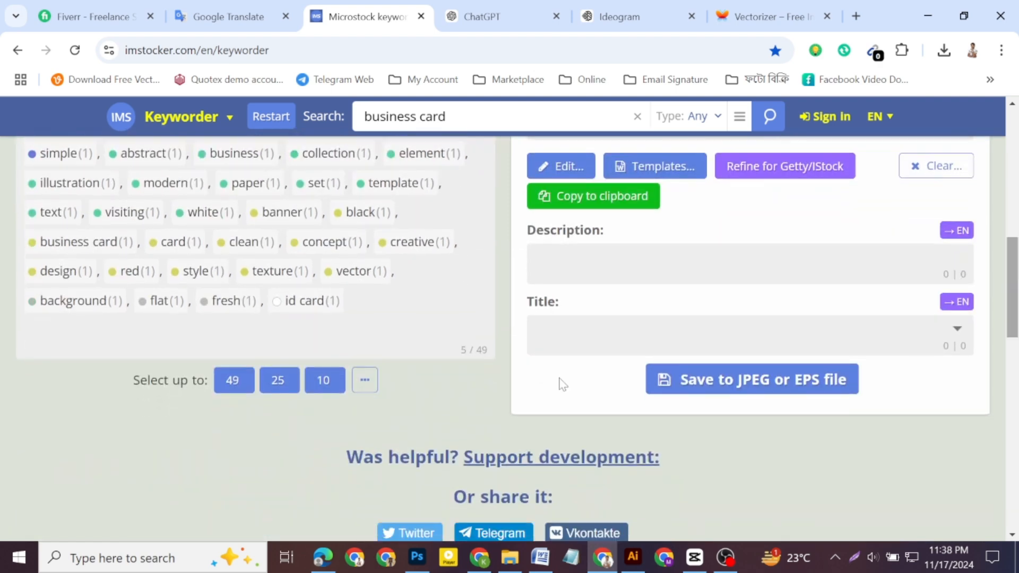
{"action": "left_click", "coordinate": [364, 382]}
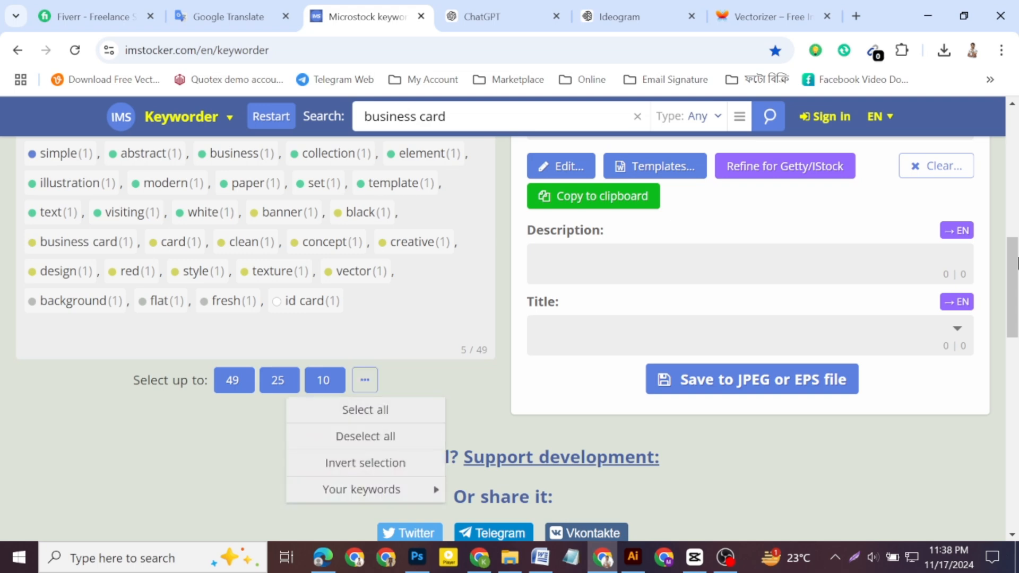
{"action": "scroll", "coordinate": [381, 411], "scroll_direction": "up", "scroll_amount": 5}
Step: Add the suggested keywords information, image, identity, horizontal, luxury, minimal, personal, presentation, print and layout to the keyword list
{"action": "left_click", "coordinate": [378, 317]}
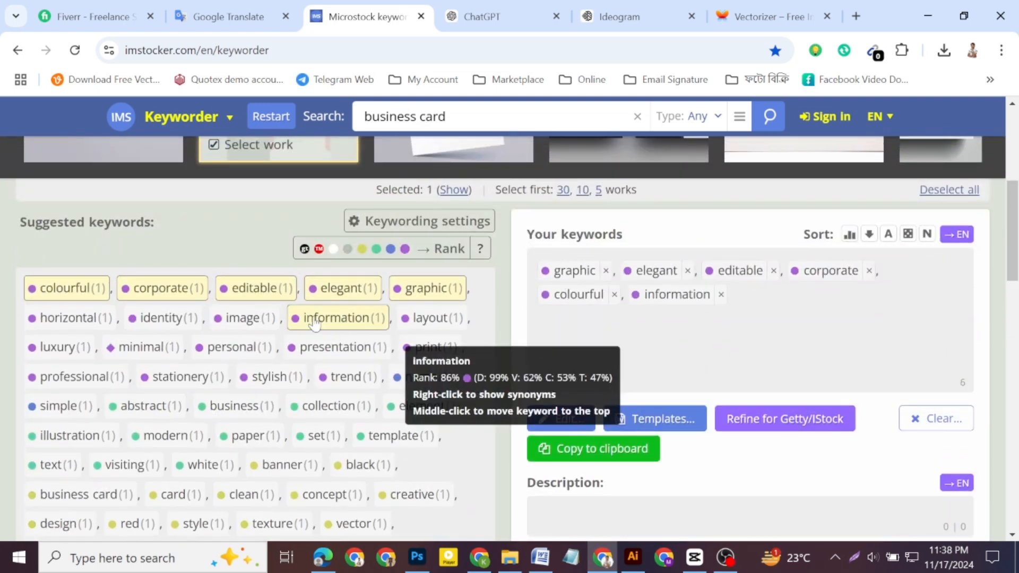
{"action": "left_click", "coordinate": [238, 319]}
{"action": "left_click", "coordinate": [165, 320]}
{"action": "left_click", "coordinate": [100, 319]}
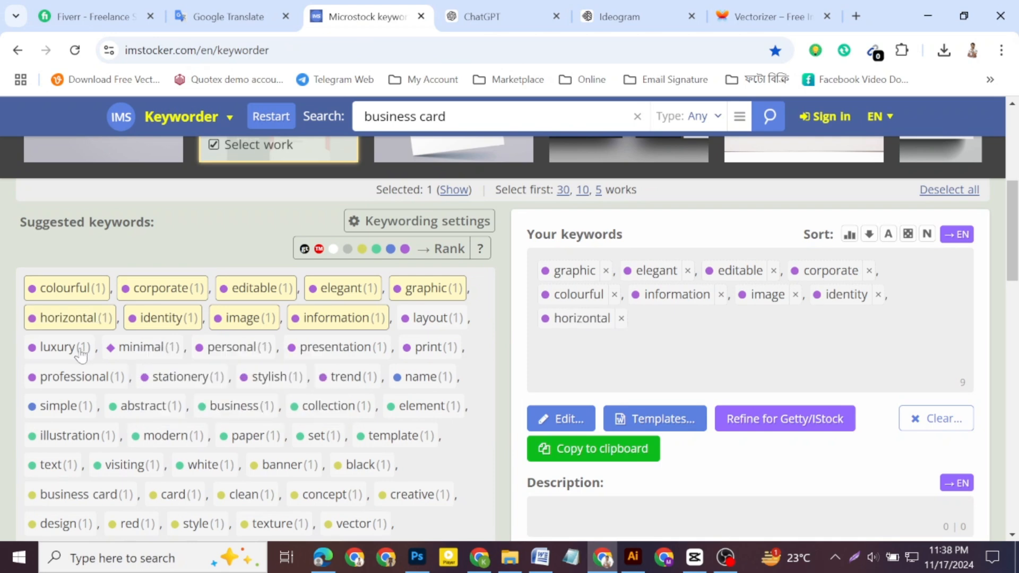
{"action": "left_click", "coordinate": [79, 348]}
{"action": "left_click", "coordinate": [135, 348]}
{"action": "left_click", "coordinate": [239, 349]}
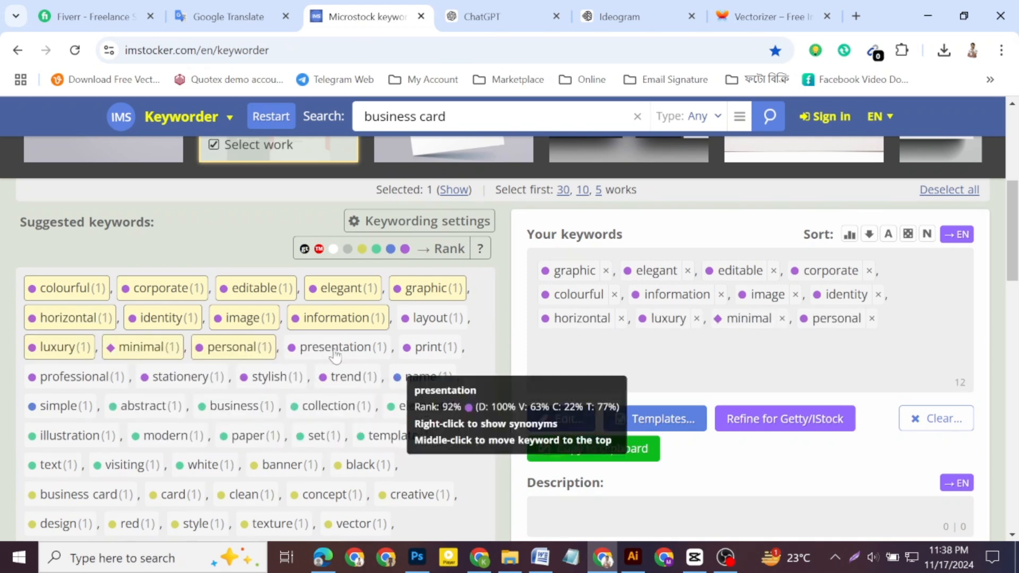
{"action": "left_click", "coordinate": [317, 351]}
{"action": "left_click", "coordinate": [430, 348]}
{"action": "left_click", "coordinate": [428, 319]}
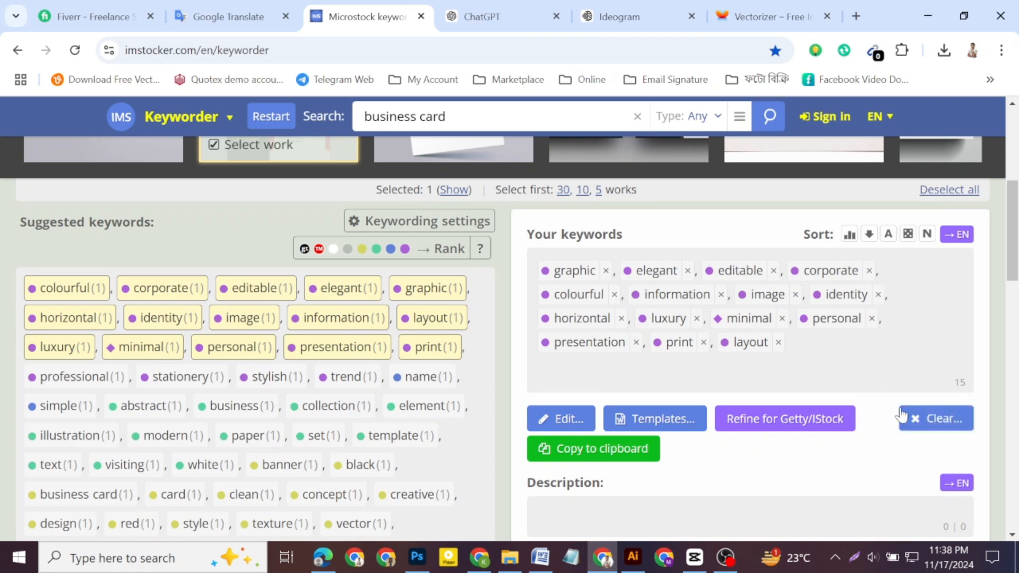
Step: Copy the Keyworder's collected keyword list, switch to Freepik Contributor and add it to the selected yellow and black business card's keywords
{"action": "scroll", "coordinate": [1014, 244], "scroll_direction": "down", "scroll_amount": 2}
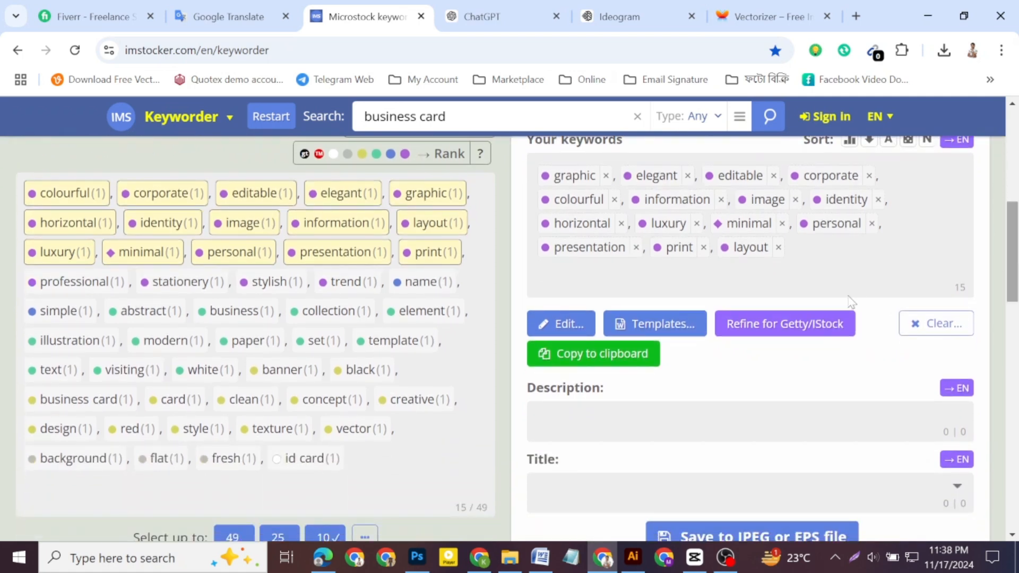
{"action": "left_click", "coordinate": [627, 363]}
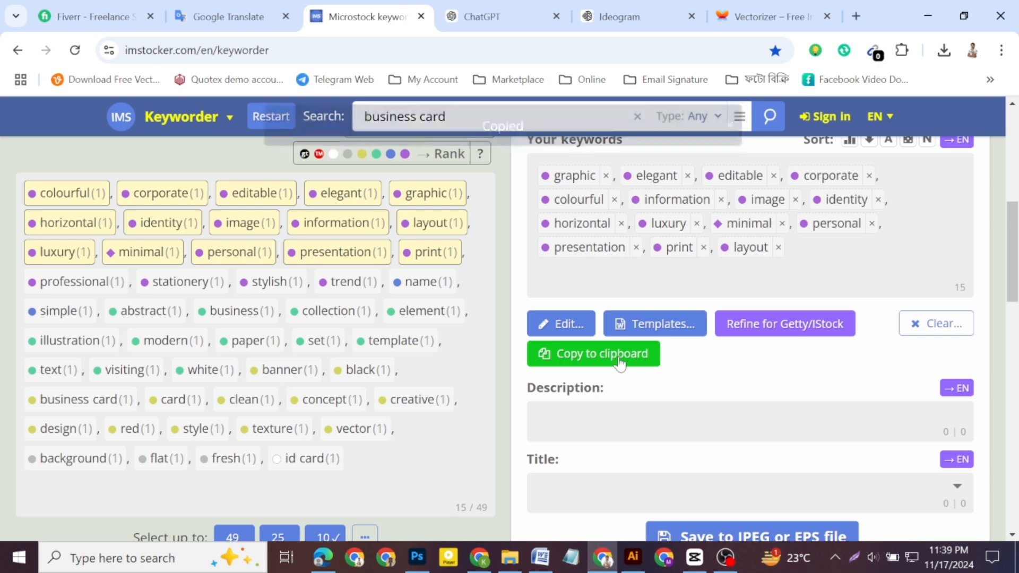
{"action": "left_click", "coordinate": [480, 557]}
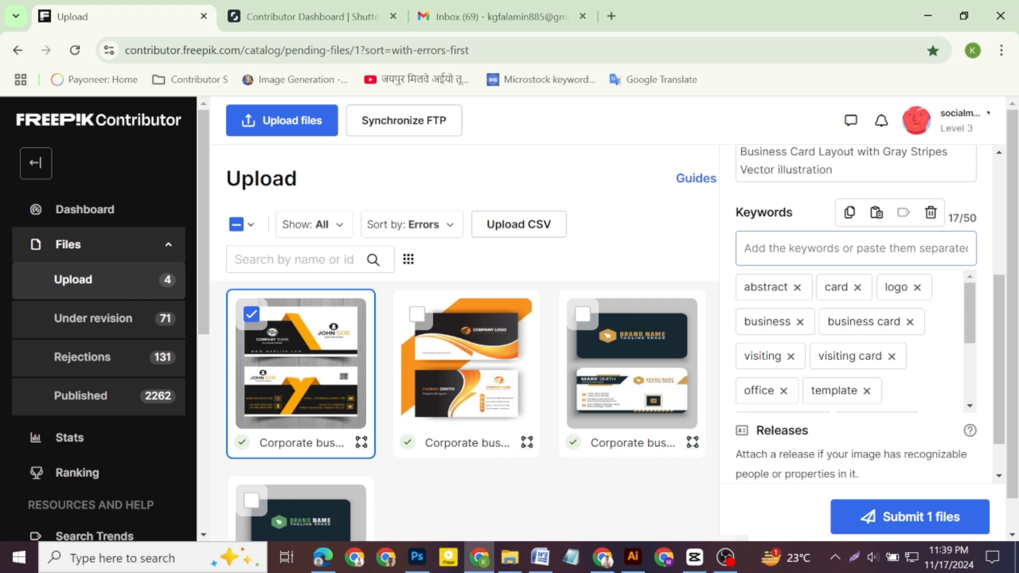
{"action": "key", "text": "ctrl+v"}
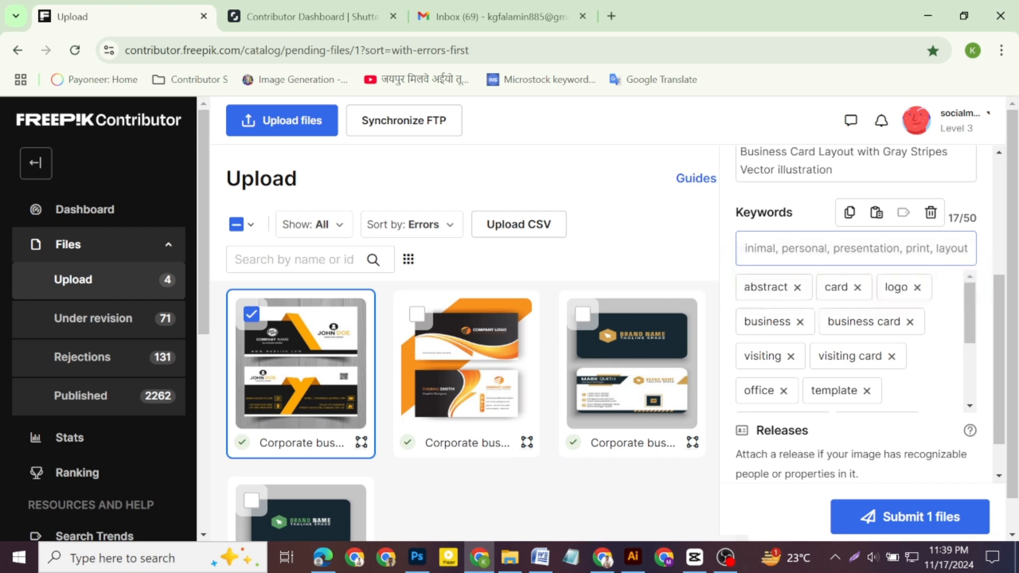
{"action": "key", "text": "Return"}
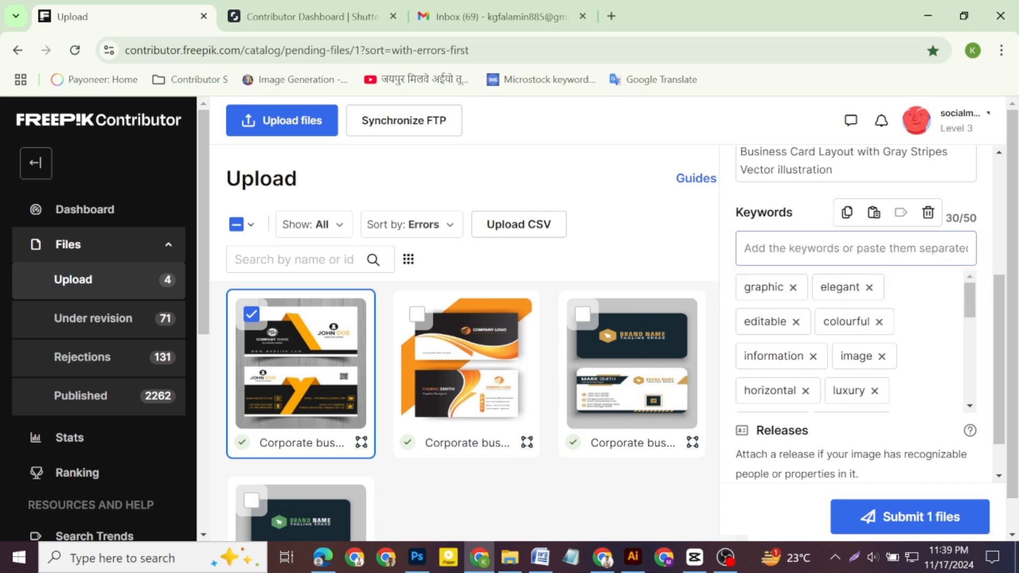
Step: Mark the selected yellow and black business card as created with artificial intelligence
{"action": "left_click_drag", "start_coordinate": [1007, 316], "coordinate": [1002, 247]}
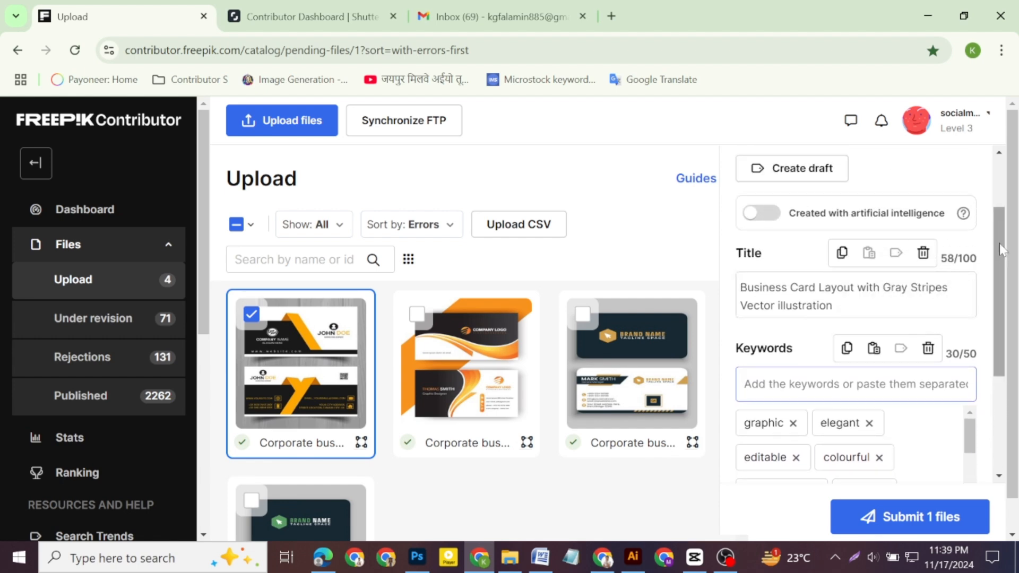
{"action": "left_click_drag", "start_coordinate": [999, 243], "coordinate": [999, 221]}
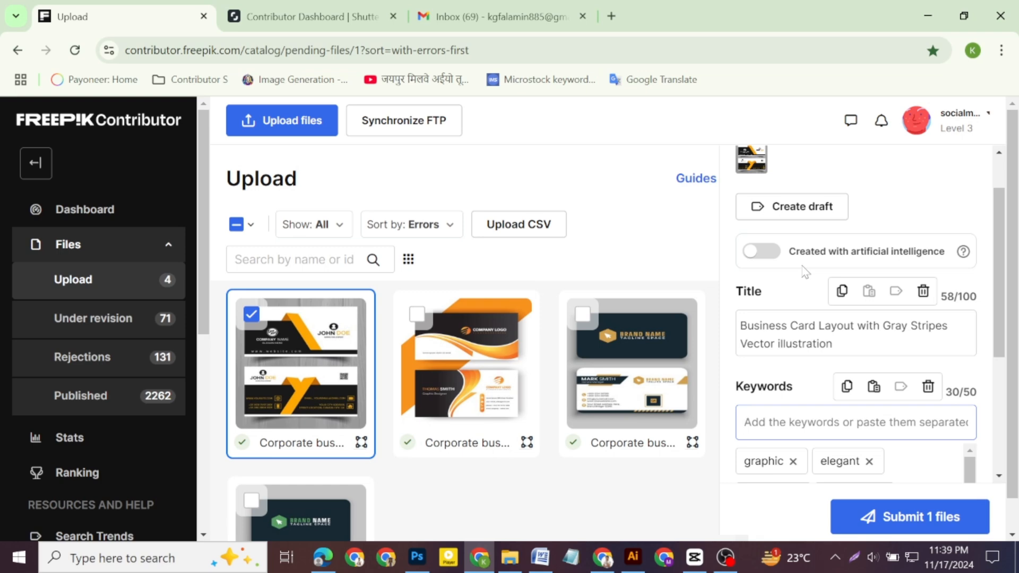
{"action": "left_click", "coordinate": [756, 251]}
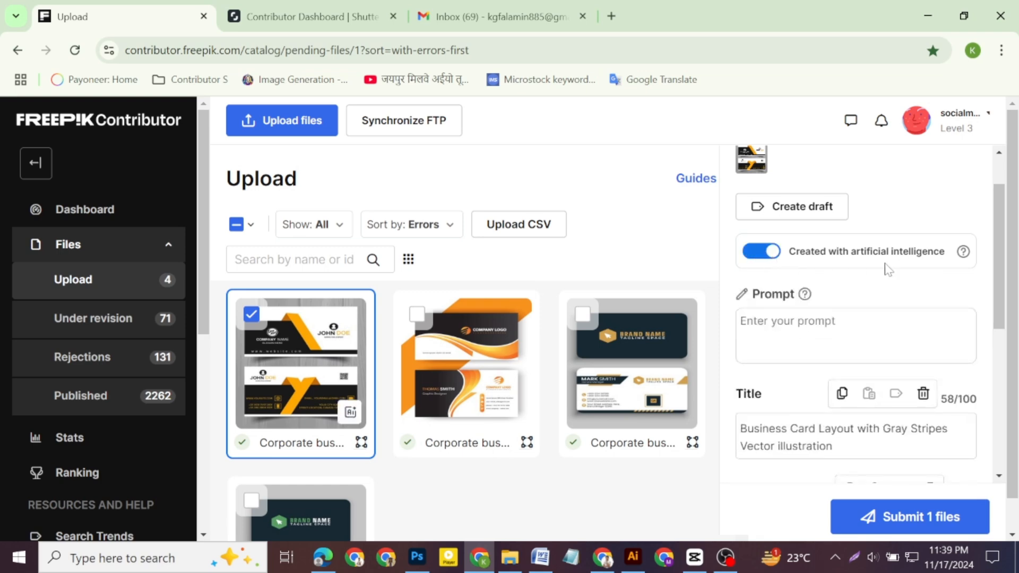
Step: Copy the card's title into its prompt and extend it to read "Business Card Layout with Gray Stripes Vector illustration.is a good picture"
{"action": "scroll", "coordinate": [994, 245], "scroll_direction": "down", "scroll_amount": 1}
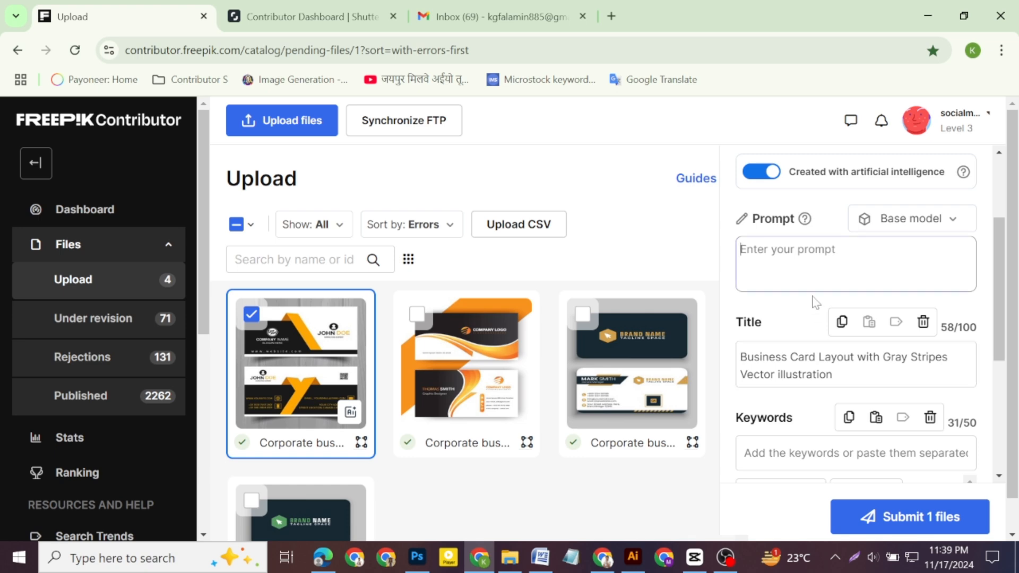
{"action": "left_click_drag", "start_coordinate": [844, 375], "coordinate": [726, 359]}
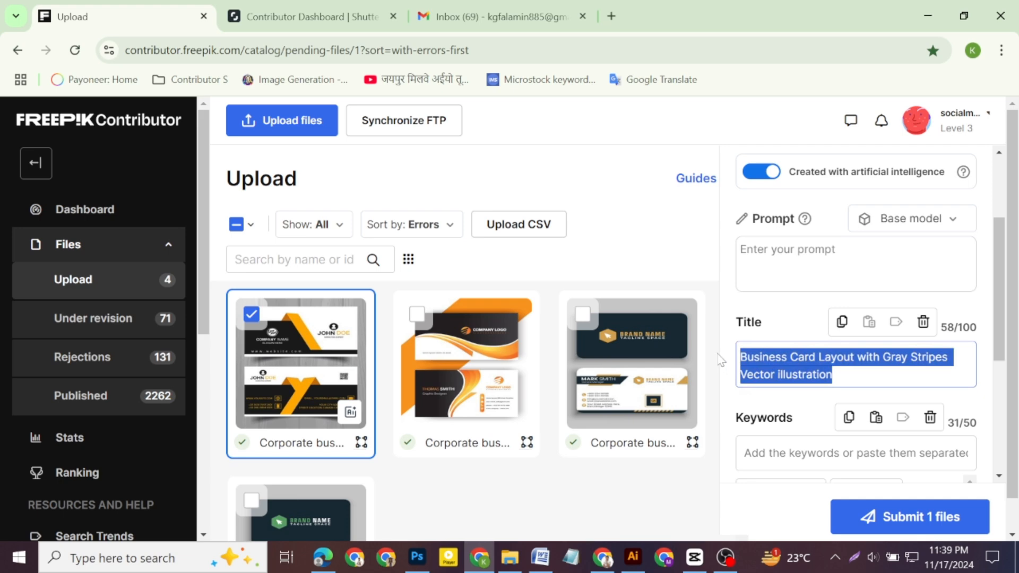
{"action": "left_click", "coordinate": [776, 266]}
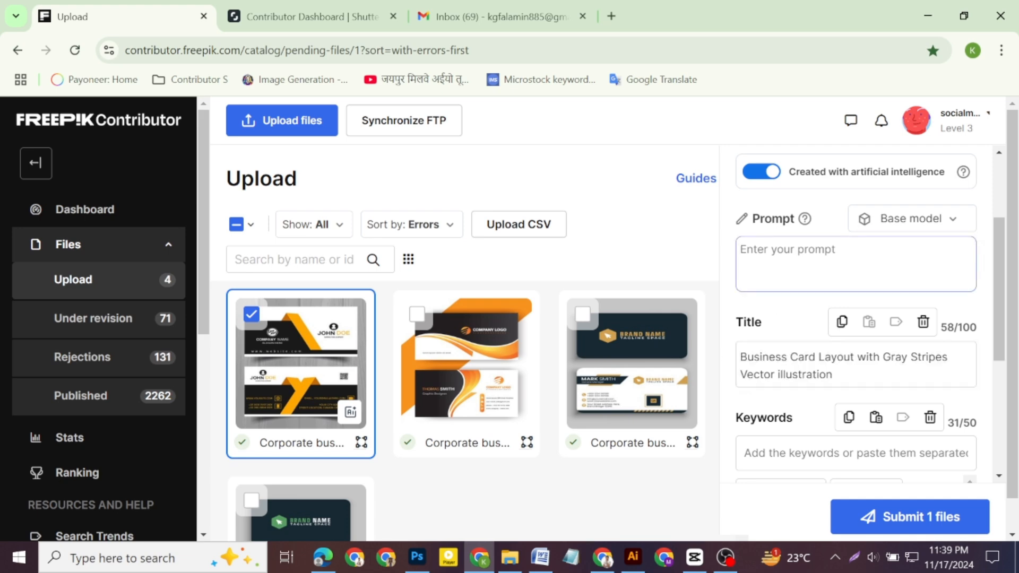
{"action": "key", "text": "ctrl+v"}
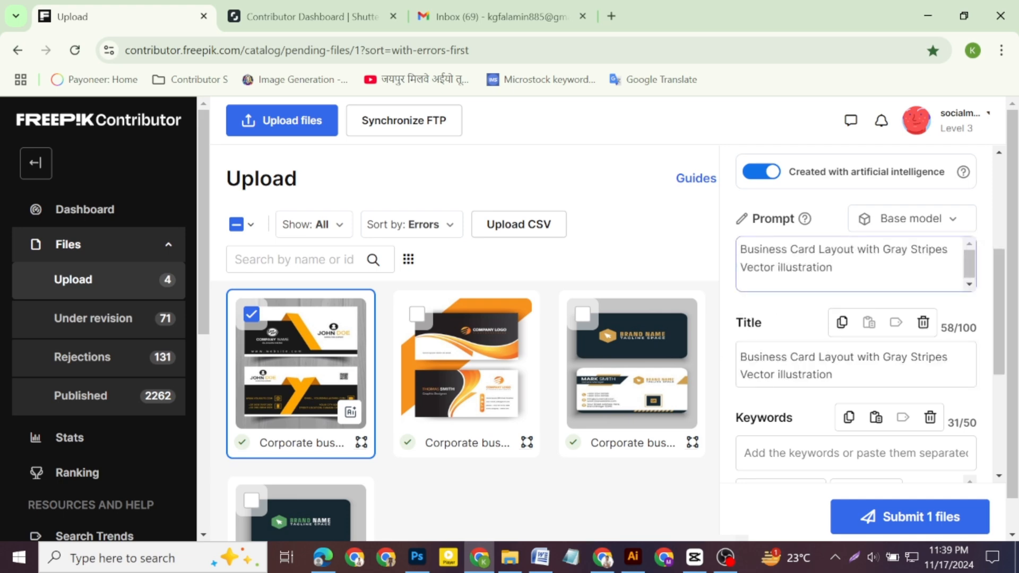
{"action": "type", "text": ".ia"}
{"action": "key", "text": "BackSpace"}
{"action": "key", "text": "BackSpace"}
{"action": "type", "text": "s a good picture"}
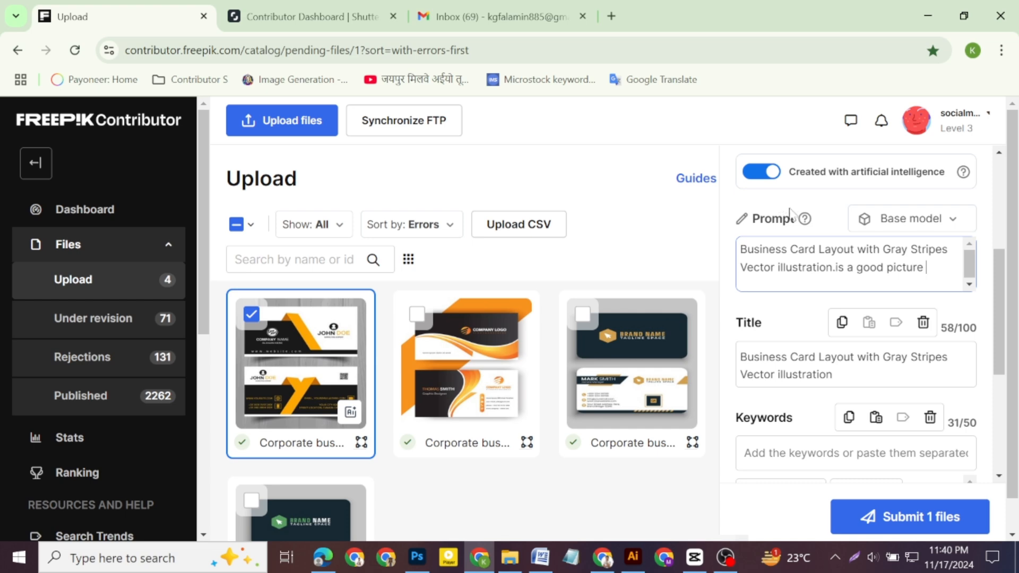
Step: Set the base model of the yellow and black business card to Leonardo
{"action": "left_click", "coordinate": [952, 225]}
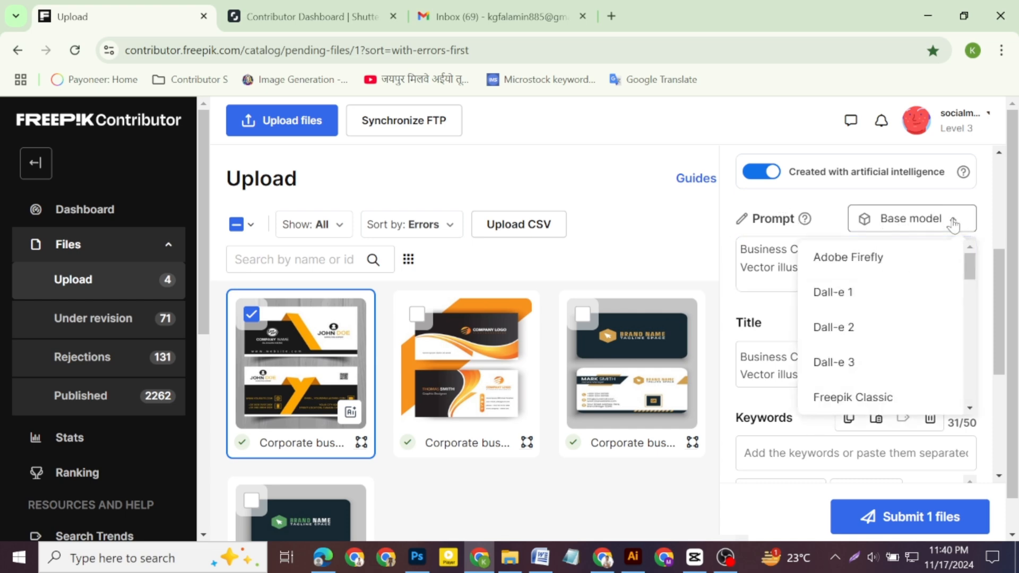
{"action": "left_click_drag", "start_coordinate": [969, 268], "coordinate": [969, 301]}
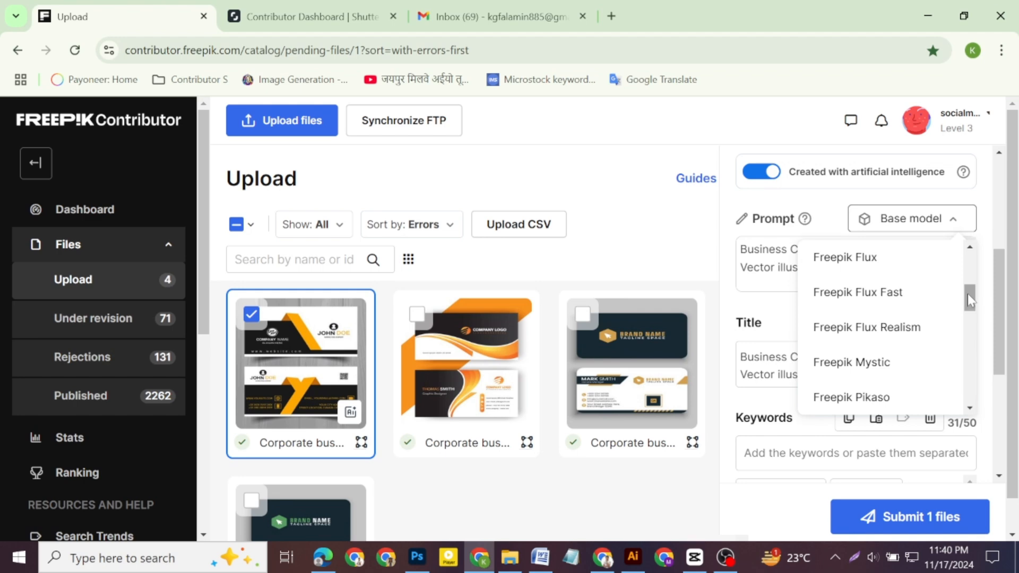
{"action": "left_click_drag", "start_coordinate": [967, 295], "coordinate": [970, 315]}
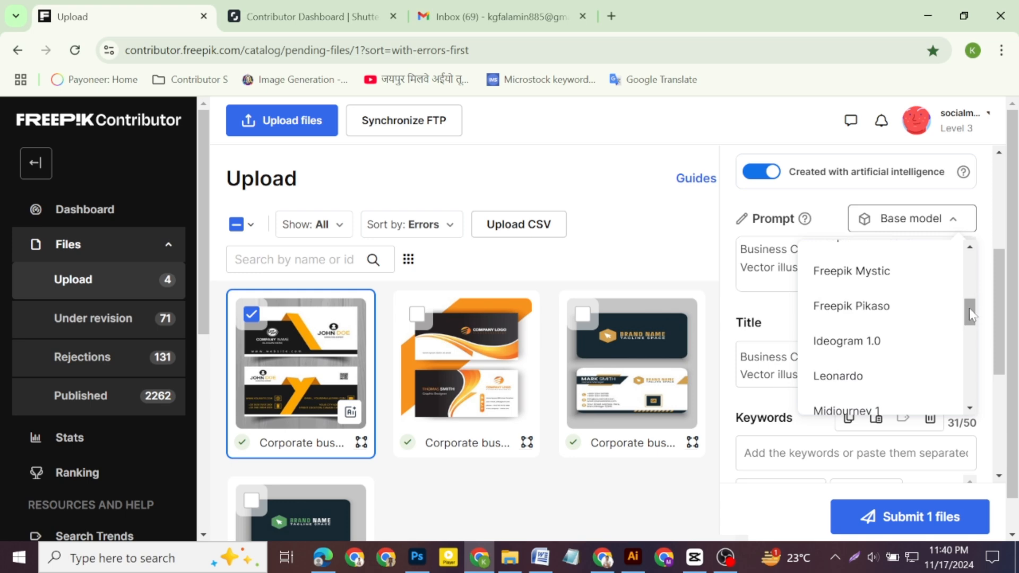
{"action": "scroll", "coordinate": [969, 317], "scroll_direction": "down", "scroll_amount": 1}
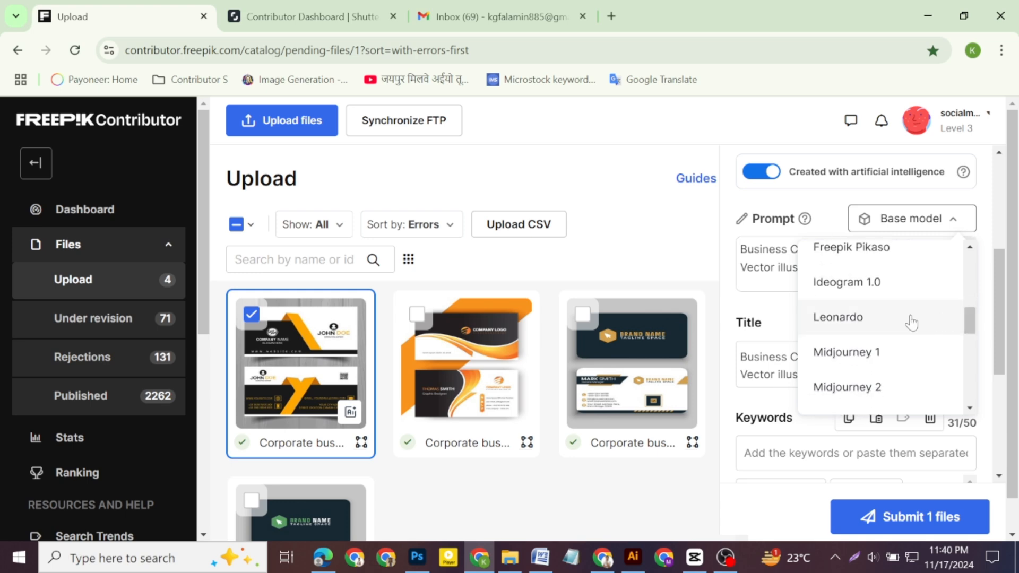
{"action": "left_click", "coordinate": [859, 327]}
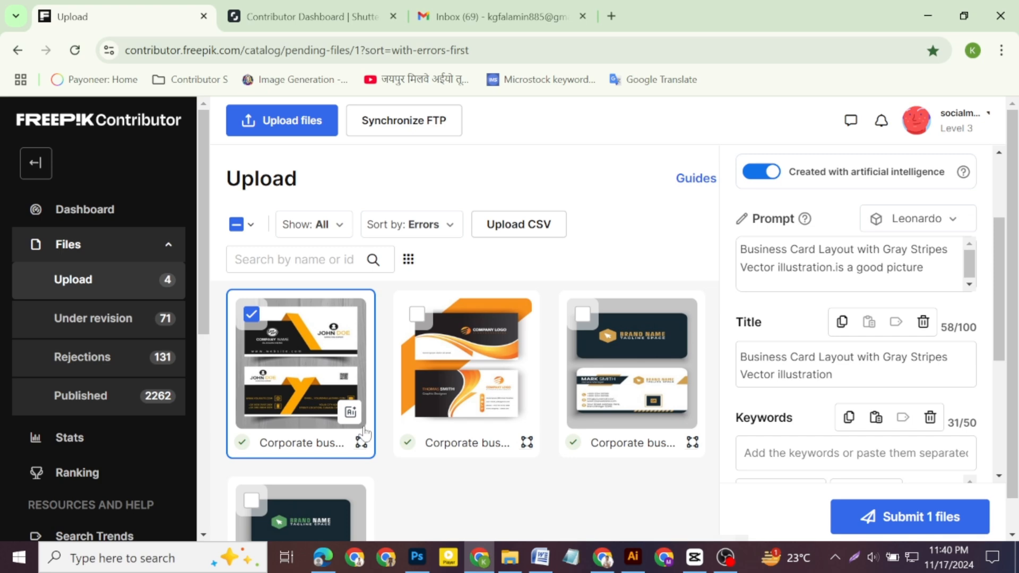
Step: Select only the orange "Company Logo" business card and add the copied list from graphic and elegant to print and layout to its keywords
{"action": "left_click", "coordinate": [422, 318]}
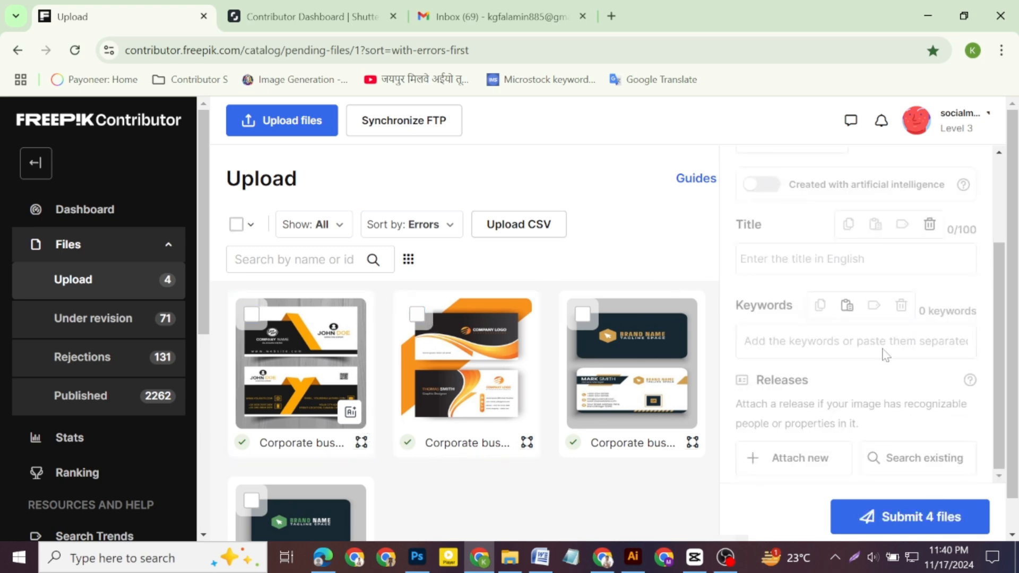
{"action": "left_click", "coordinate": [417, 315]}
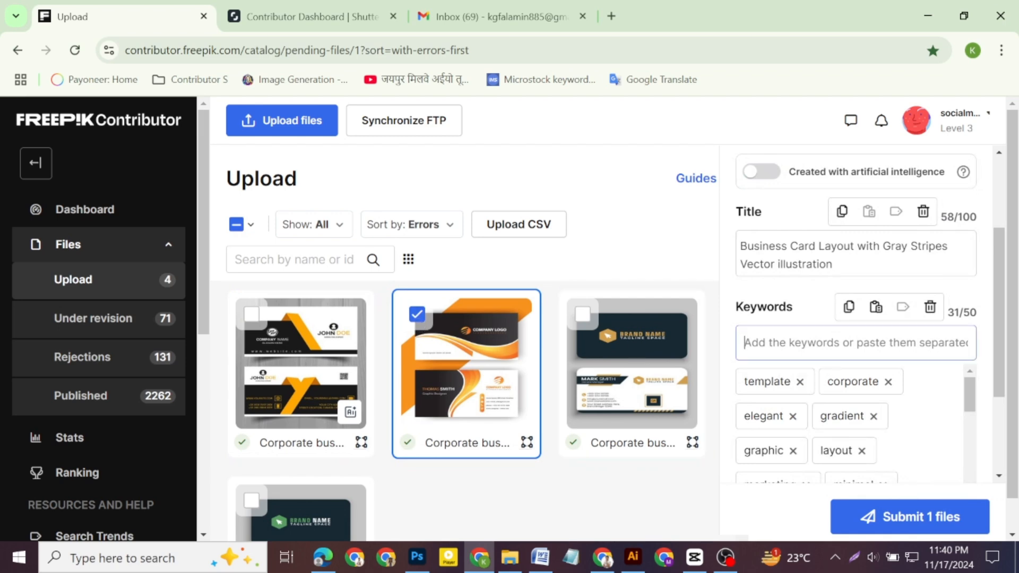
{"action": "key", "text": "super+v"}
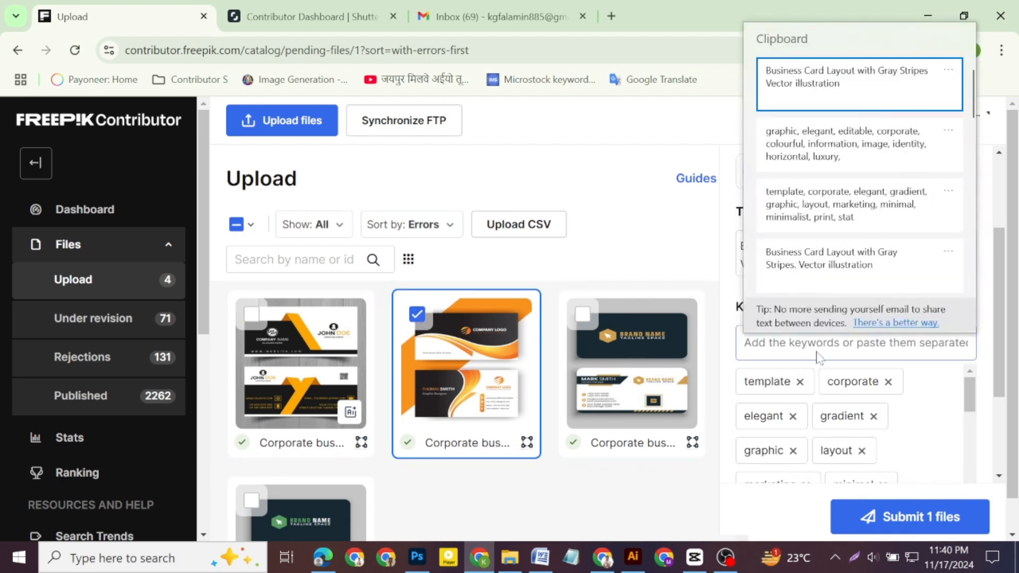
{"action": "left_click", "coordinate": [865, 153]}
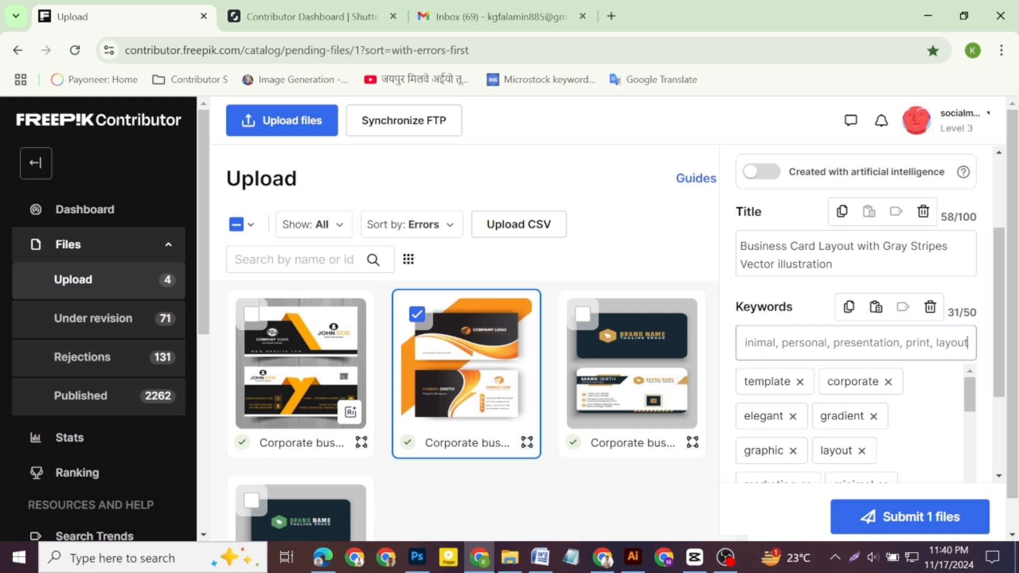
{"action": "key", "text": "Return"}
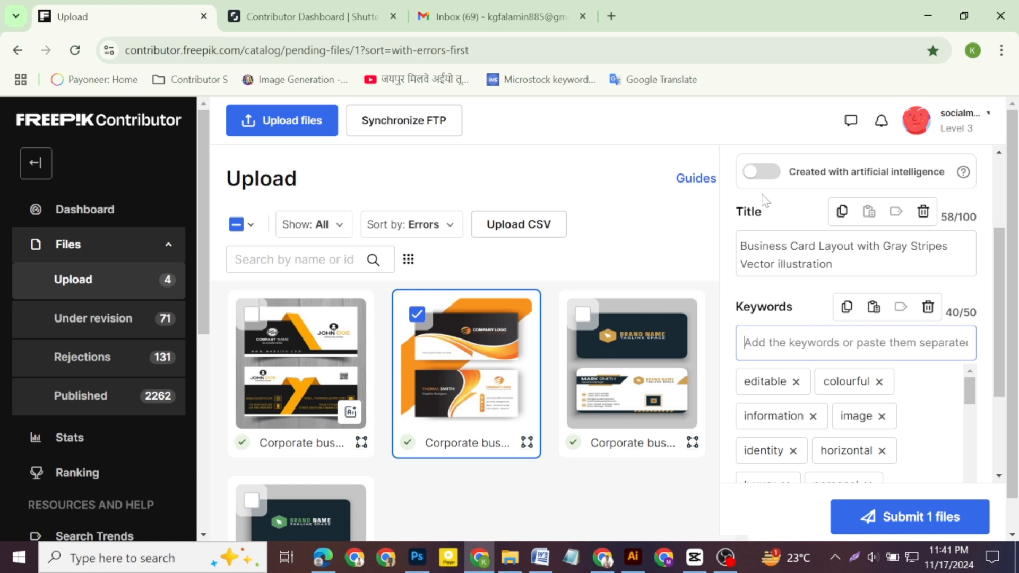
Step: Mark this card as AI-created and enter the prompt "Business Card Layout with Gray Stripes Vector illustration .is a beautiful picture."
{"action": "left_click", "coordinate": [771, 174]}
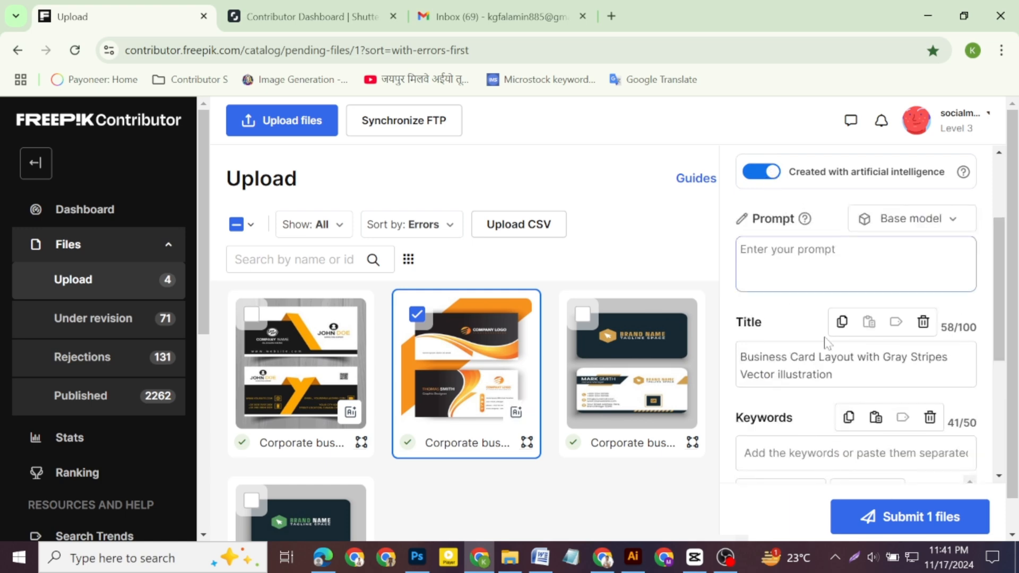
{"action": "left_click_drag", "start_coordinate": [832, 375], "coordinate": [728, 366]}
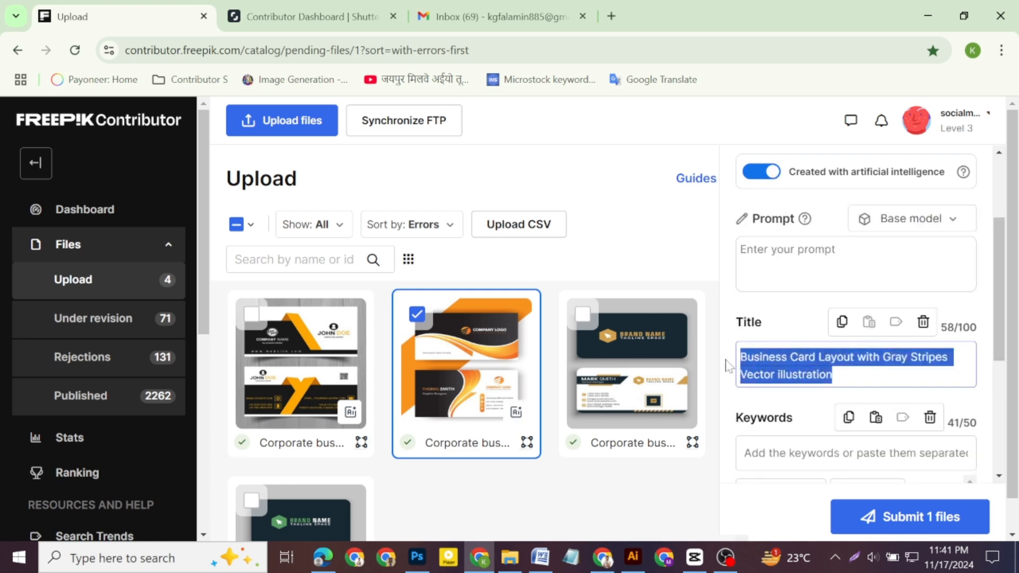
{"action": "key", "text": "ctrl+c"}
{"action": "left_click", "coordinate": [796, 263]}
{"action": "key", "text": "ctrl+v"}
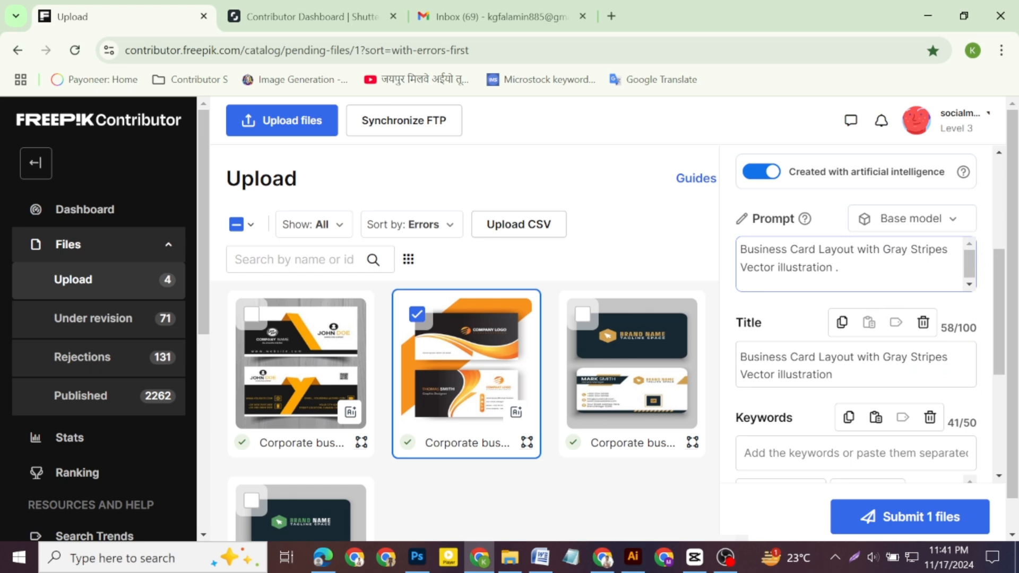
{"action": "type", "text": ".is a beautiful picture"}
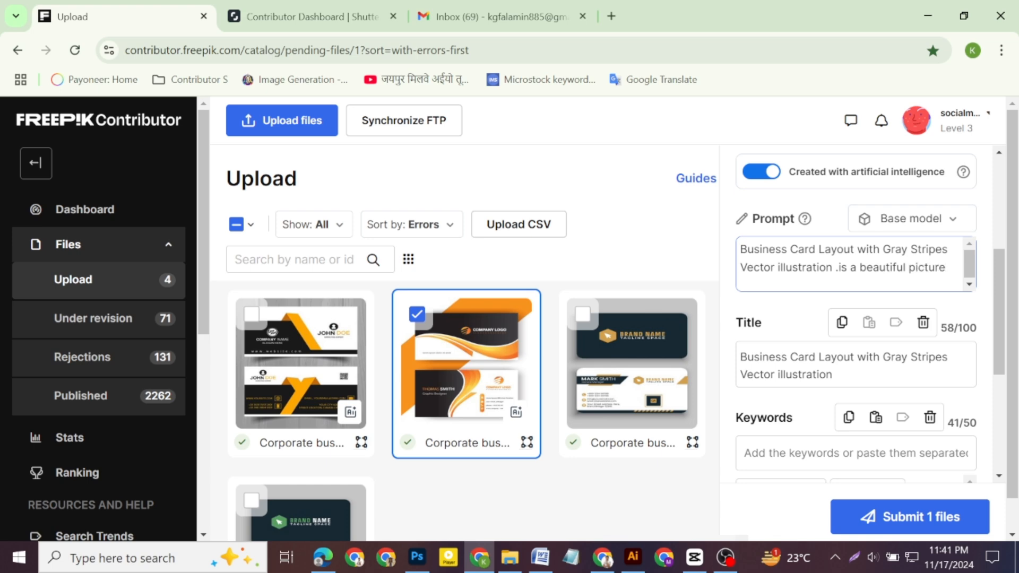
{"action": "type", "text": "."}
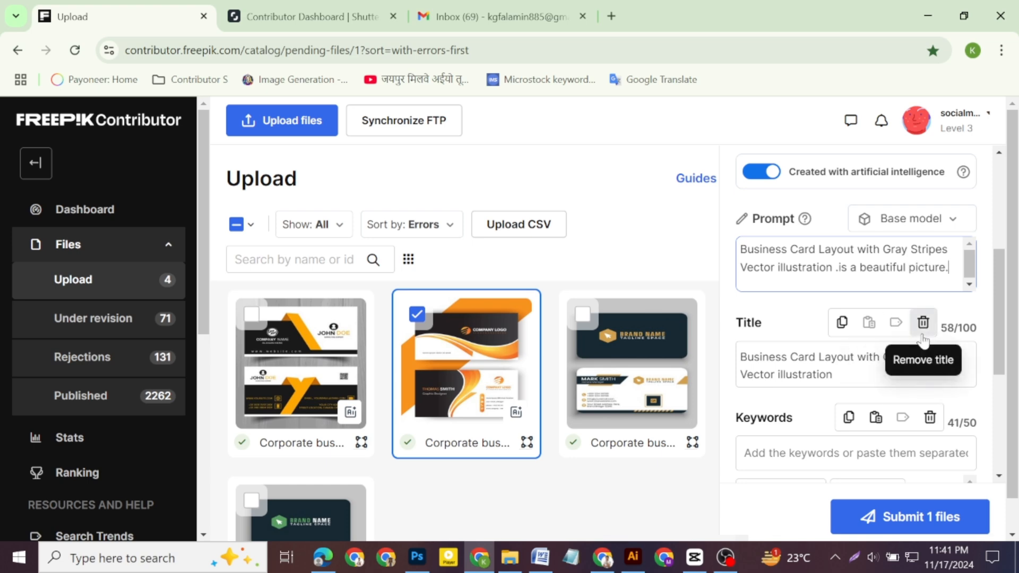
Step: Set the base model of the orange "Company Logo" business card to Leonardo
{"action": "left_click", "coordinate": [955, 223]}
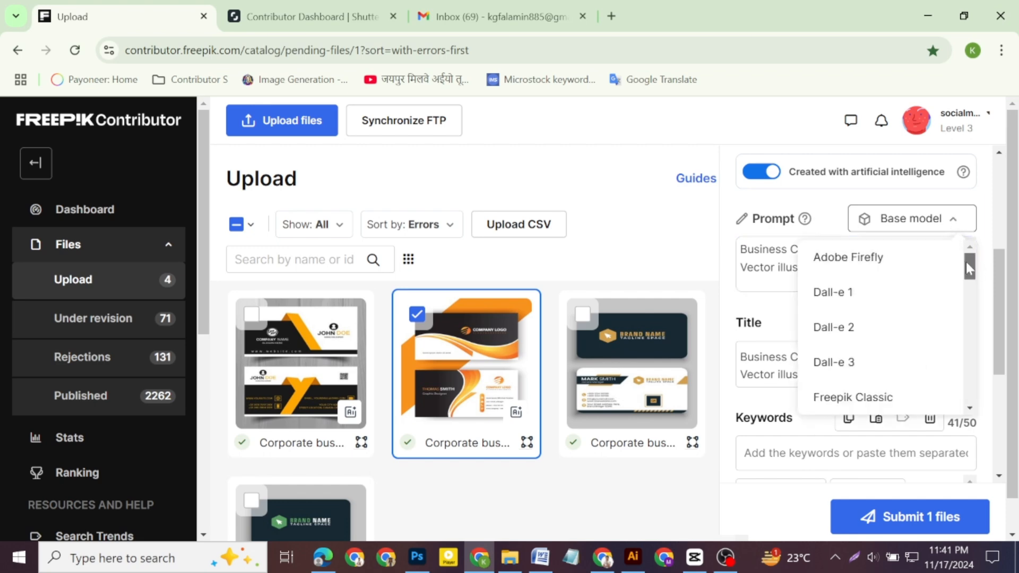
{"action": "left_click_drag", "start_coordinate": [966, 265], "coordinate": [966, 324]}
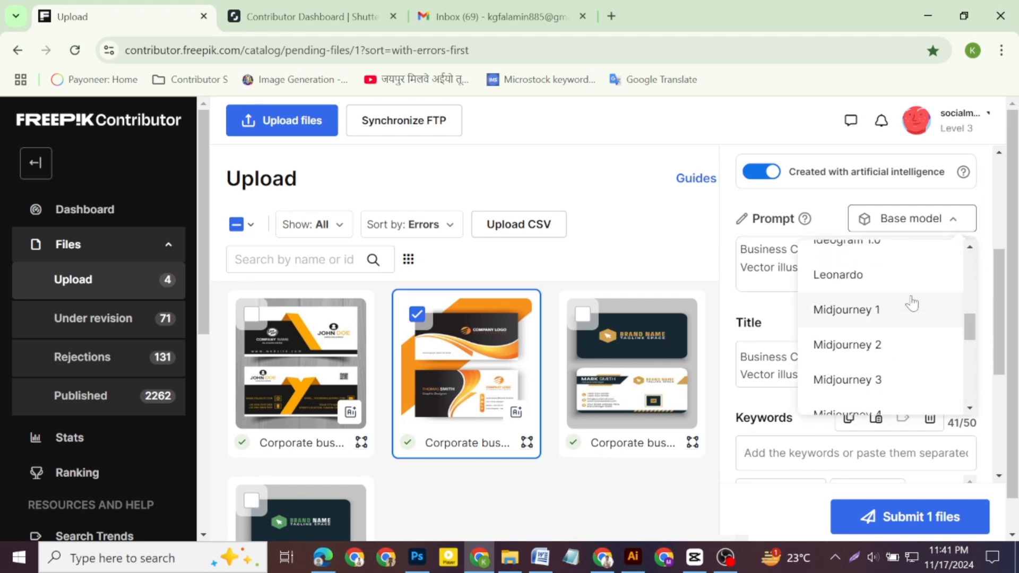
{"action": "left_click", "coordinate": [896, 274]}
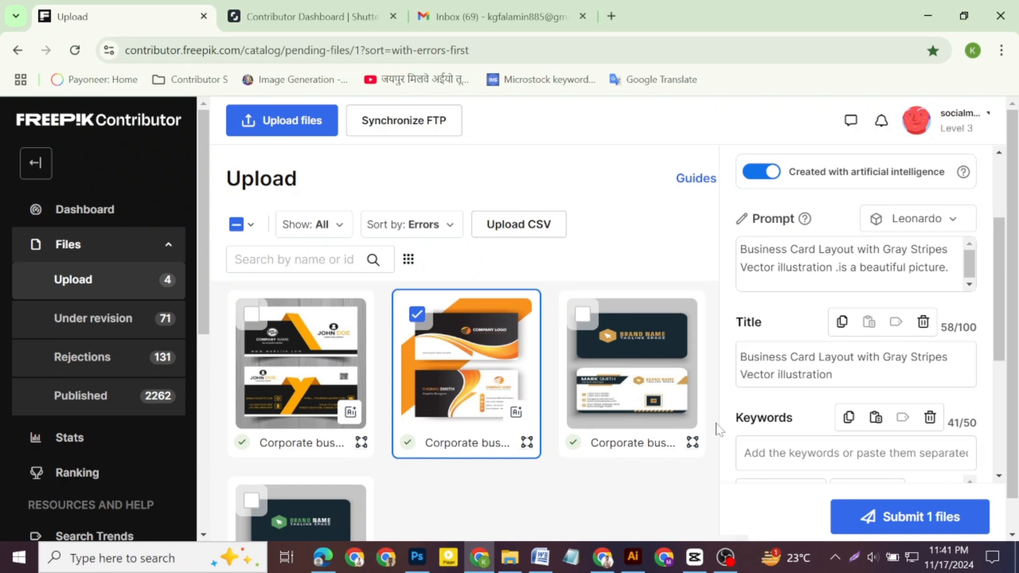
Step: Select only the navy "Brand Name" card with the gold logo and add the copied list from graphic and elegant to print and layout to its keywords
{"action": "left_click", "coordinate": [583, 316]}
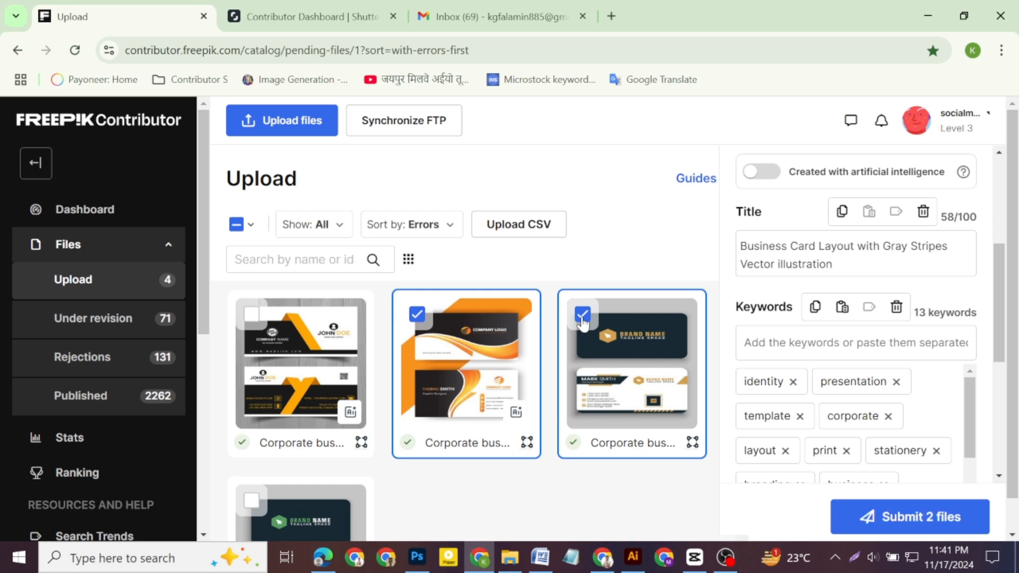
{"action": "left_click", "coordinate": [999, 309]}
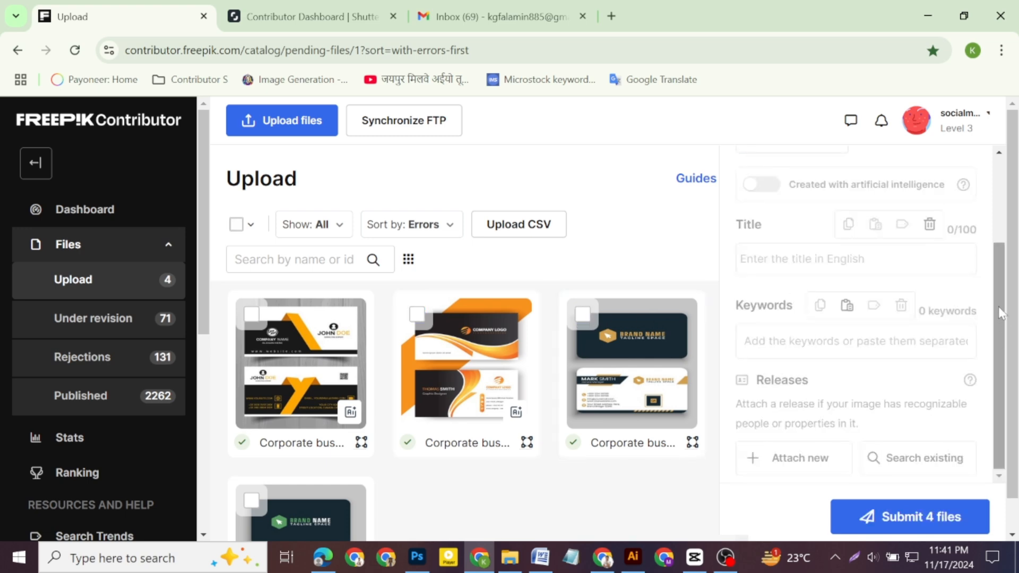
{"action": "left_click", "coordinate": [585, 318]}
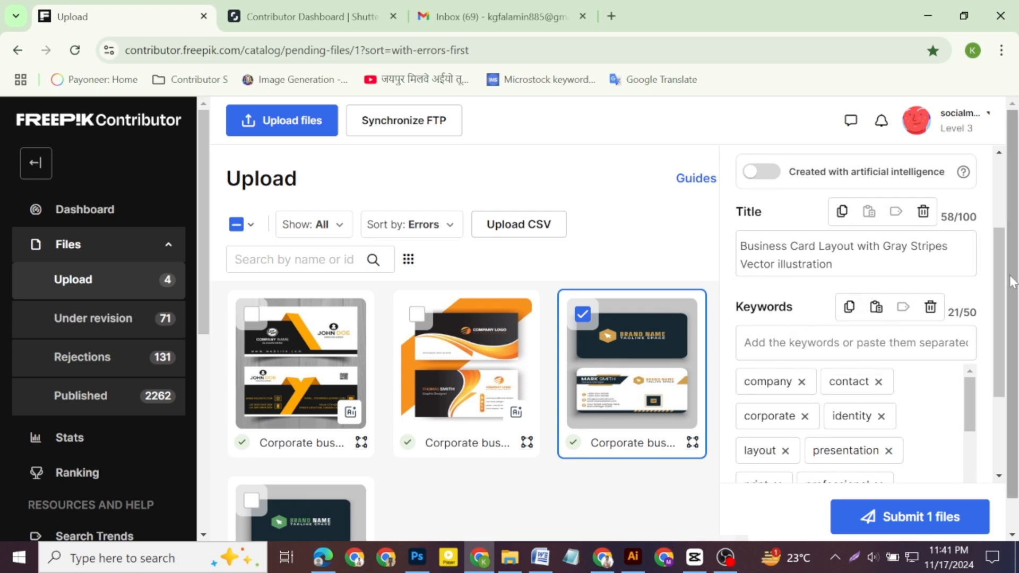
{"action": "scroll", "coordinate": [996, 306], "scroll_direction": "down", "scroll_amount": 1}
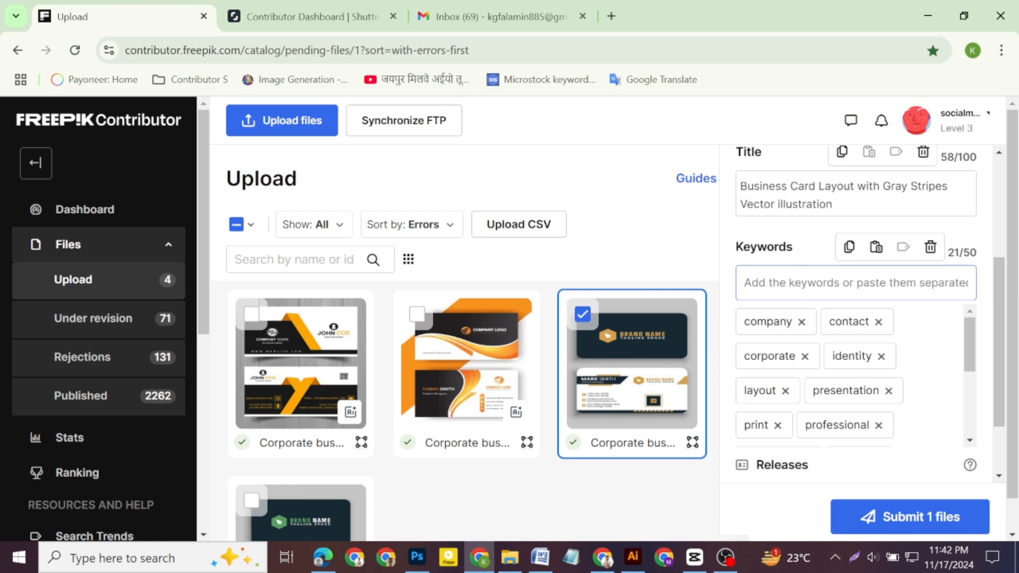
{"action": "key", "text": "super+v"}
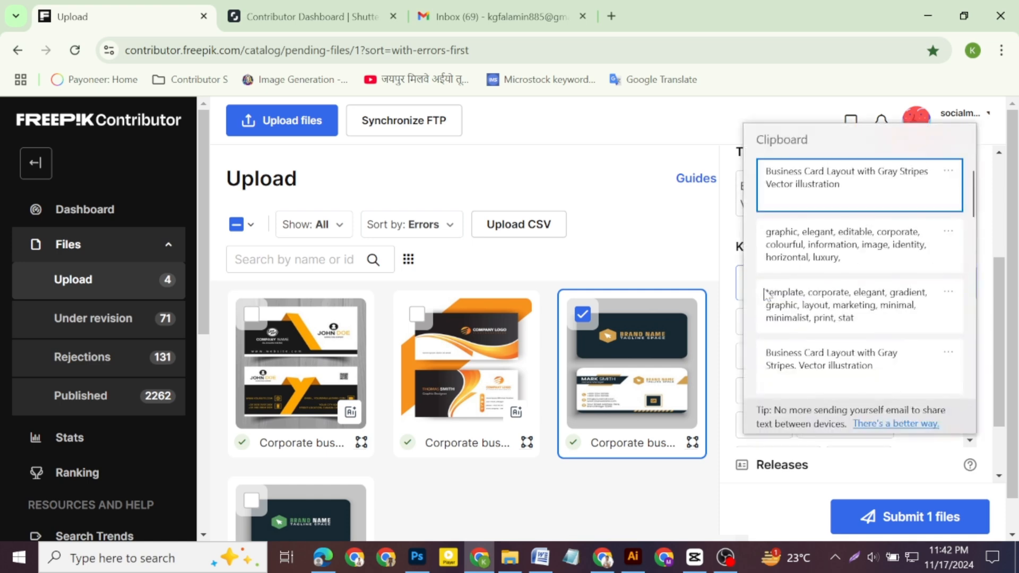
{"action": "left_click", "coordinate": [854, 250]}
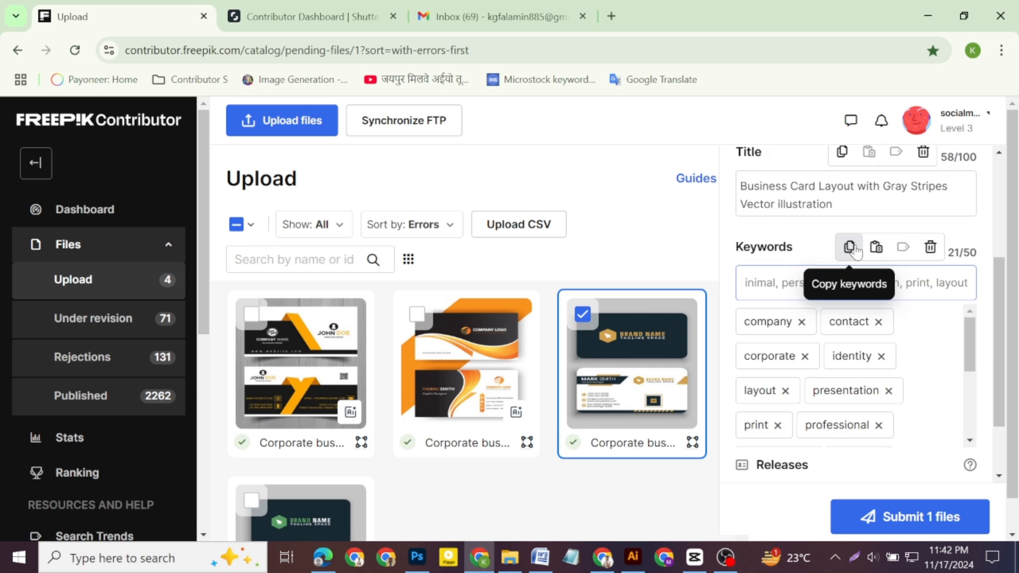
{"action": "key", "text": "Return"}
Step: Mark the gold-logo card as AI-created and enter its title as the prompt, "Business Card Layout with Gray Stripes Vector illustration."
{"action": "left_click_drag", "start_coordinate": [1001, 287], "coordinate": [1000, 251]}
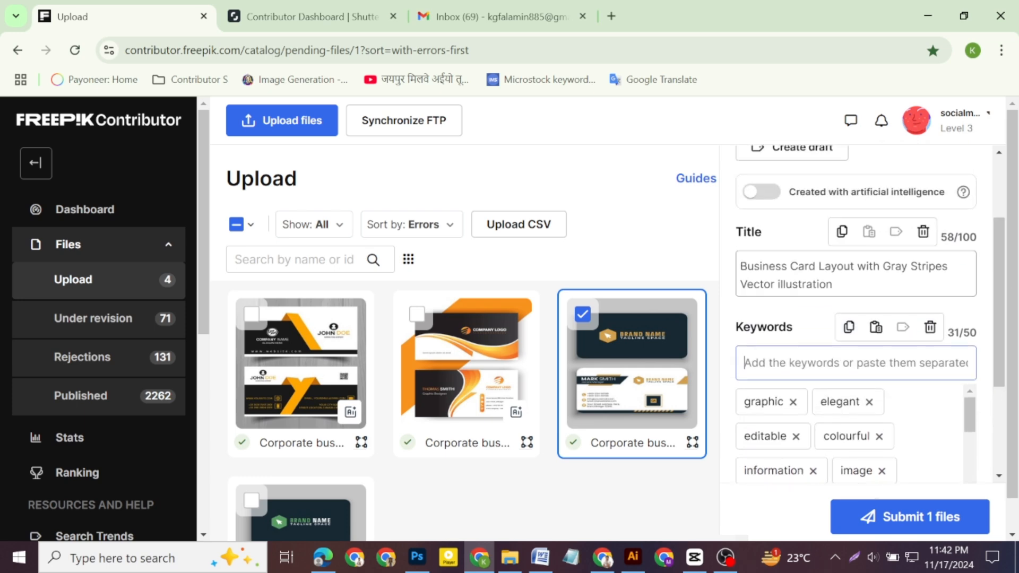
{"action": "left_click_drag", "start_coordinate": [849, 287], "coordinate": [725, 270]}
{"action": "left_click", "coordinate": [761, 192]}
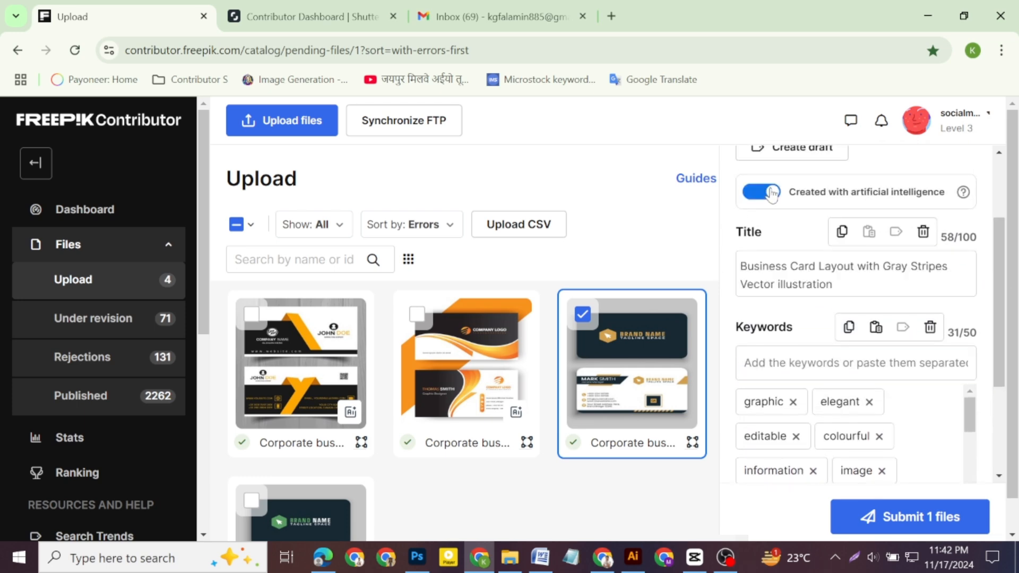
{"action": "key", "text": "ctrl+v"}
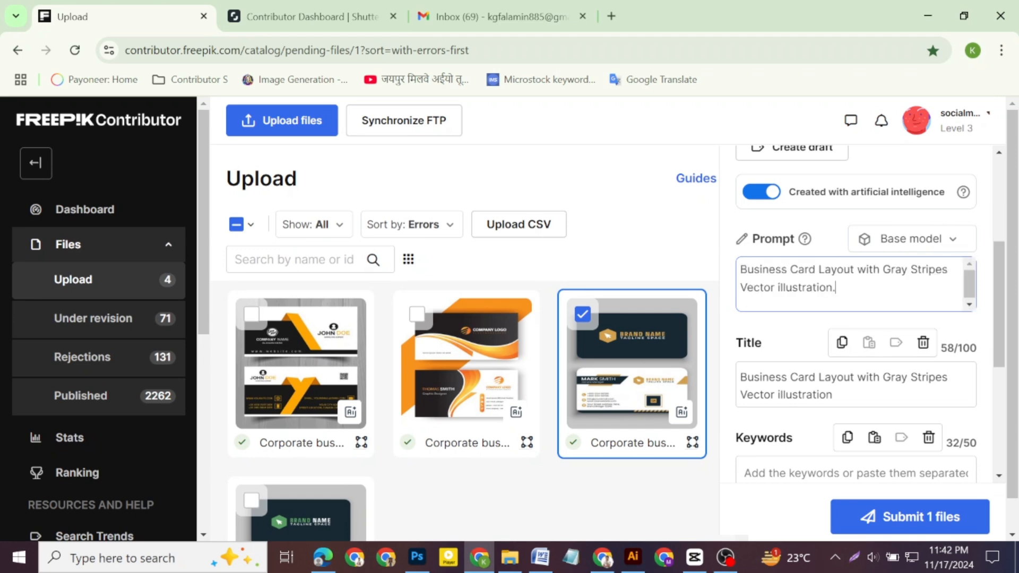
Step: Set the base model of the navy card with the gold logo to Leonardo
{"action": "left_click", "coordinate": [947, 241]}
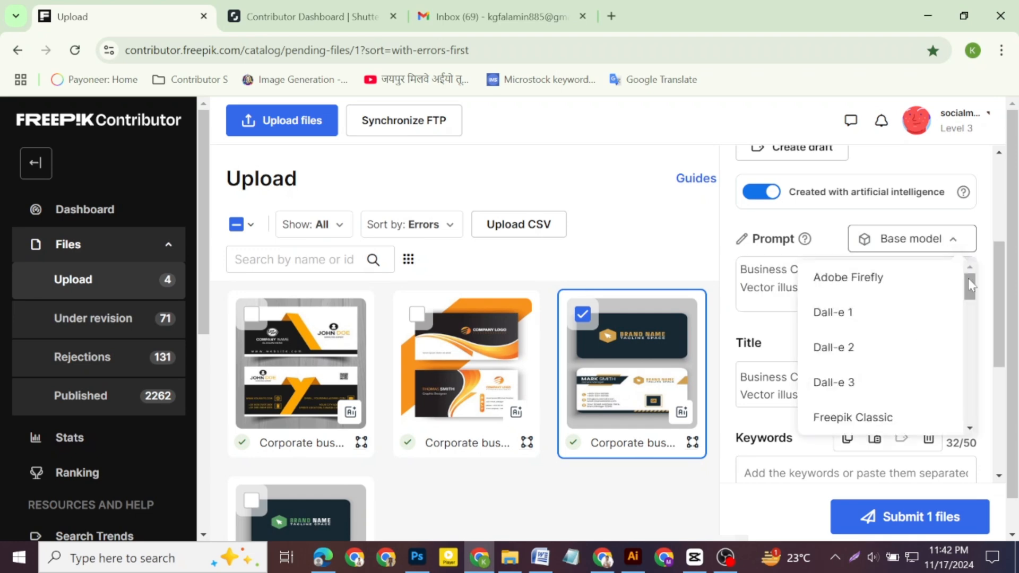
{"action": "left_click_drag", "start_coordinate": [970, 295], "coordinate": [971, 321]}
{"action": "scroll", "coordinate": [971, 321], "scroll_direction": "down", "scroll_amount": 3}
{"action": "left_click", "coordinate": [844, 359]}
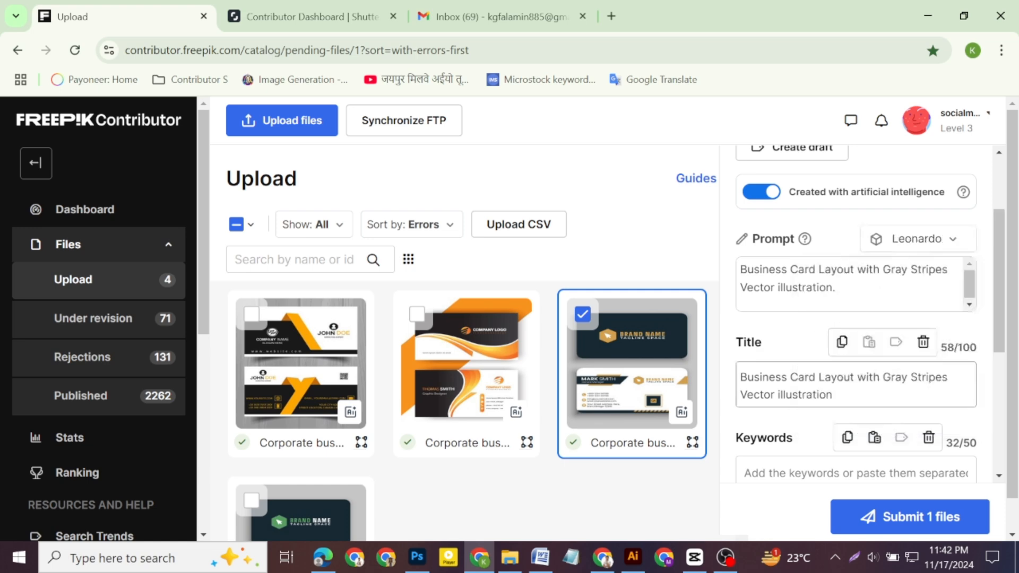
{"action": "scroll", "coordinate": [1004, 274], "scroll_direction": "down", "scroll_amount": 3}
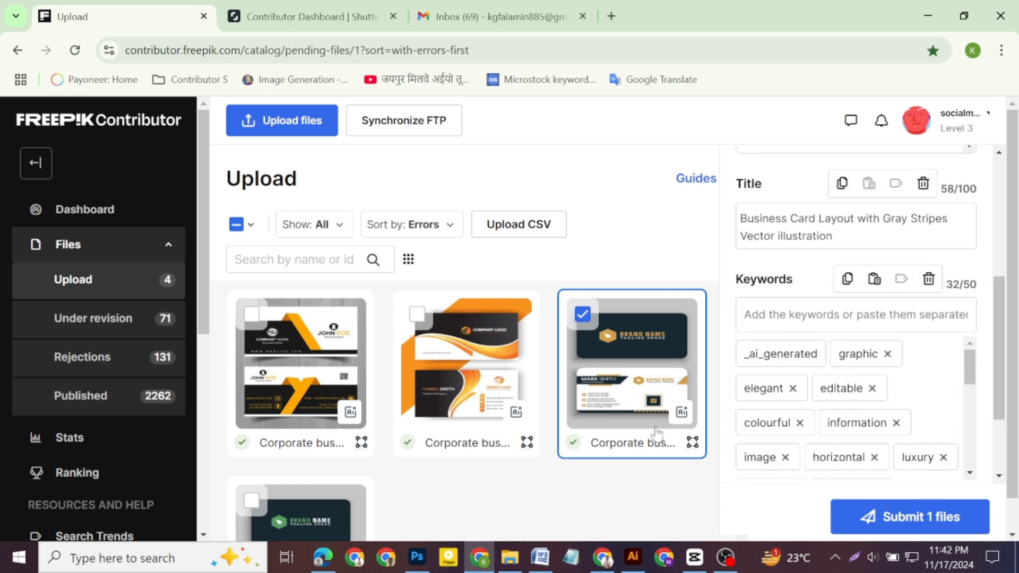
Step: Select only the navy "Brand Name" card with the green logo and add the copied keyword list starting with graphic, elegant and editable
{"action": "left_click", "coordinate": [249, 503]}
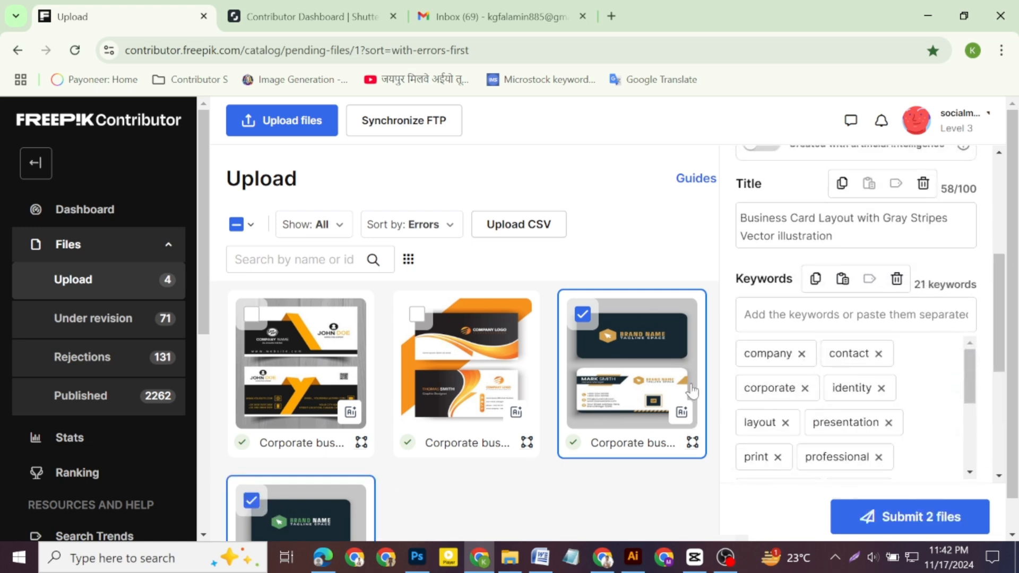
{"action": "left_click", "coordinate": [846, 355]}
{"action": "left_click", "coordinate": [251, 501]}
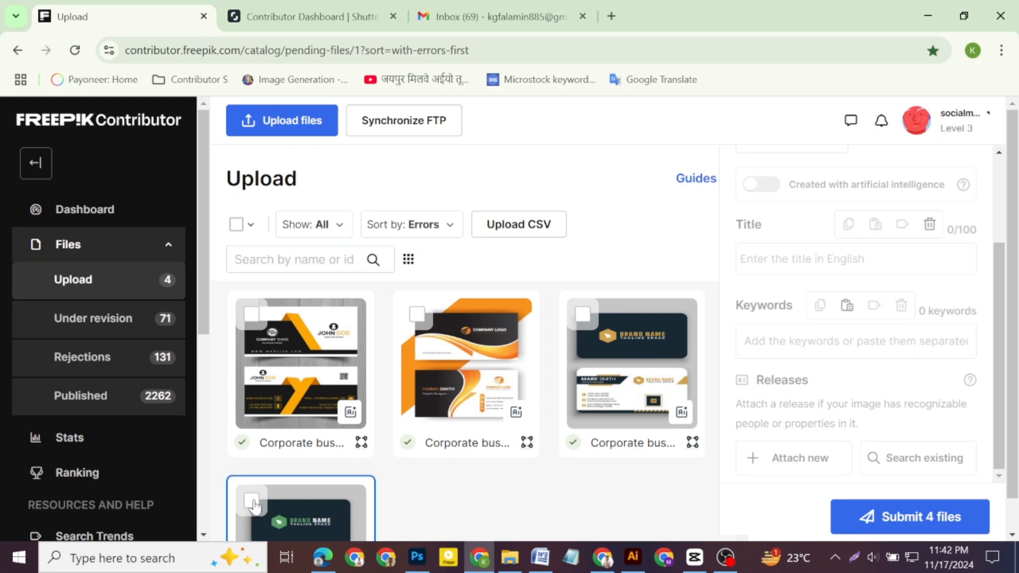
{"action": "key", "text": "super+v"}
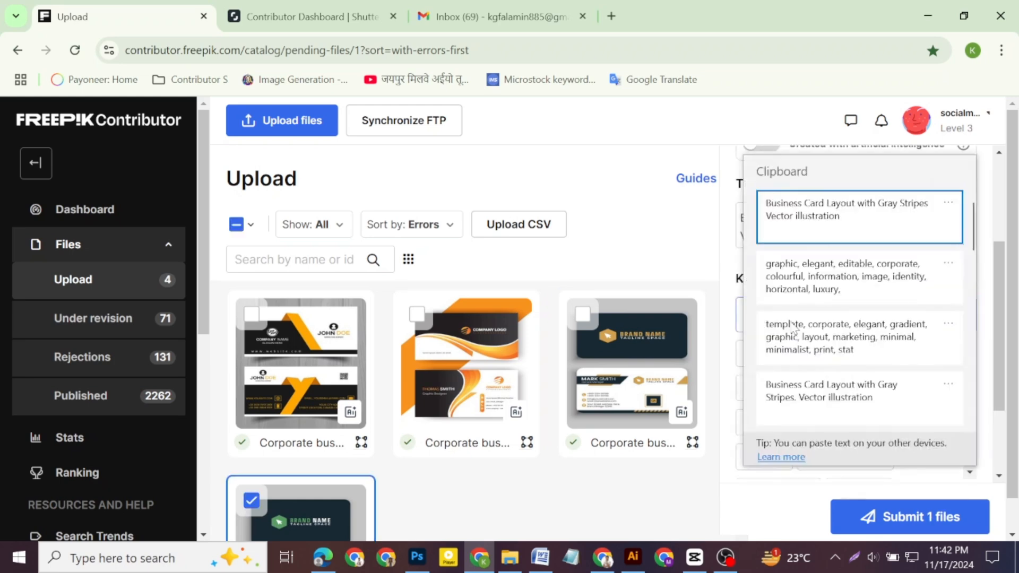
{"action": "left_click", "coordinate": [856, 291]}
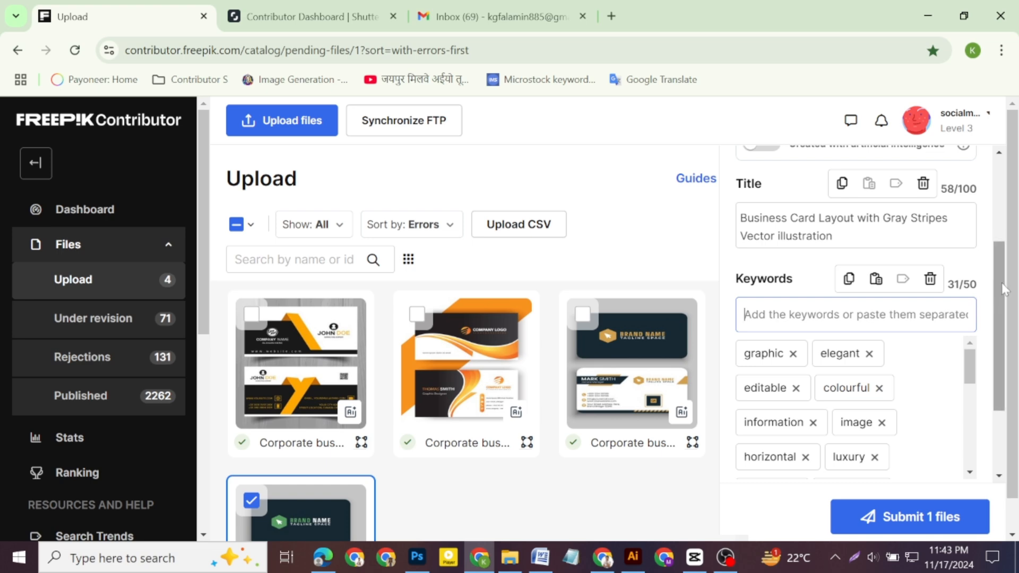
Step: Mark the green-logo card as AI-created and copy its title into the prompt as "Business Card Layout with Gray Stripes Vector illustration."
{"action": "left_click_drag", "start_coordinate": [1004, 289], "coordinate": [1004, 239]}
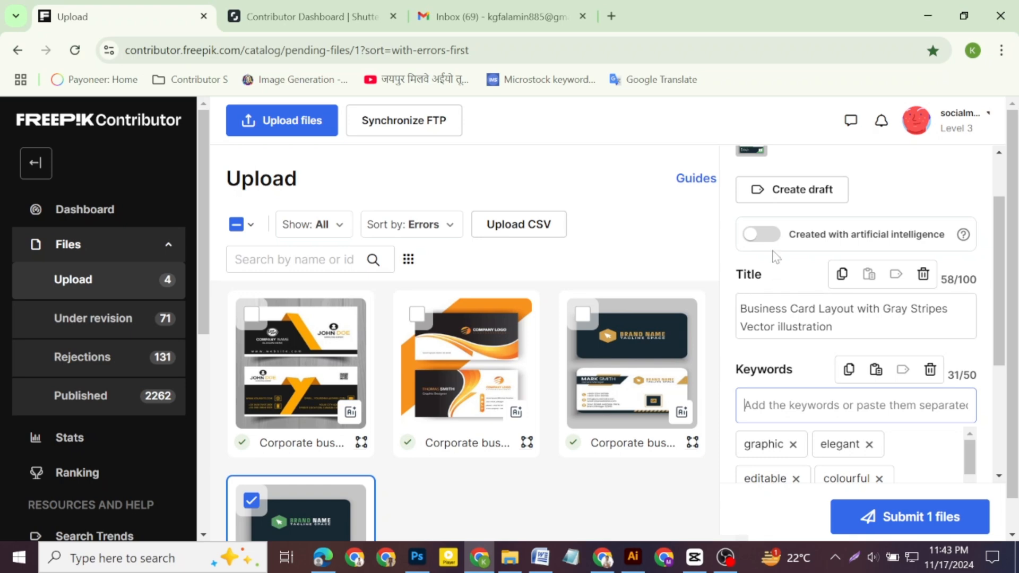
{"action": "left_click", "coordinate": [769, 236]}
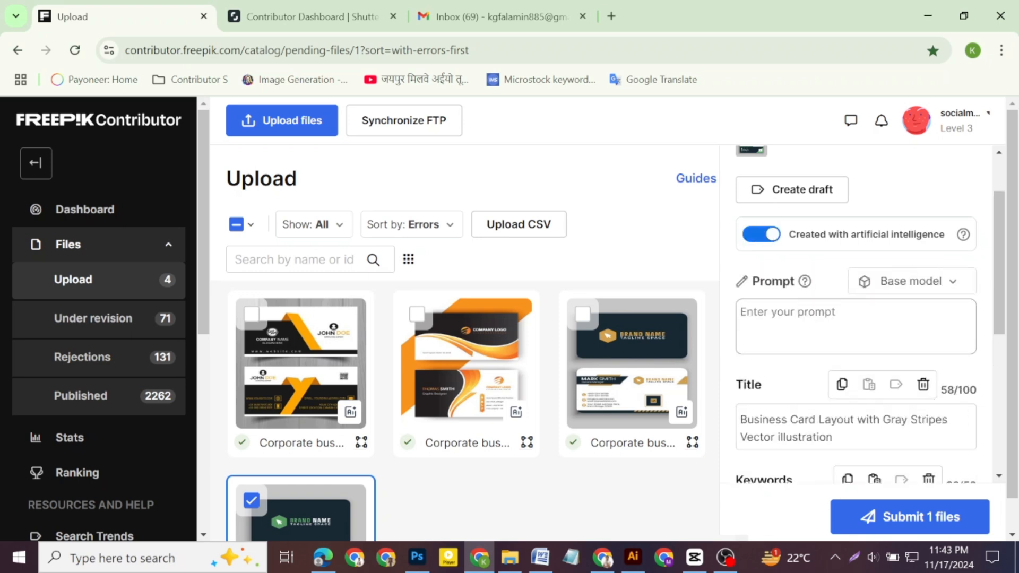
{"action": "left_click_drag", "start_coordinate": [834, 437], "coordinate": [727, 422]}
{"action": "key", "text": "ctrl+c"}
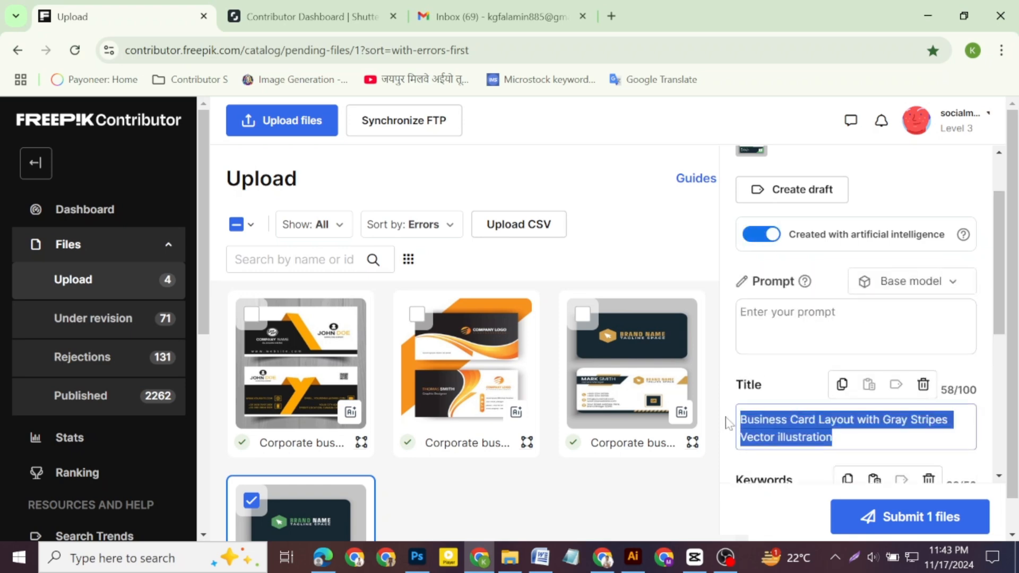
{"action": "left_click", "coordinate": [799, 307]}
{"action": "key", "text": "ctrl+v"}
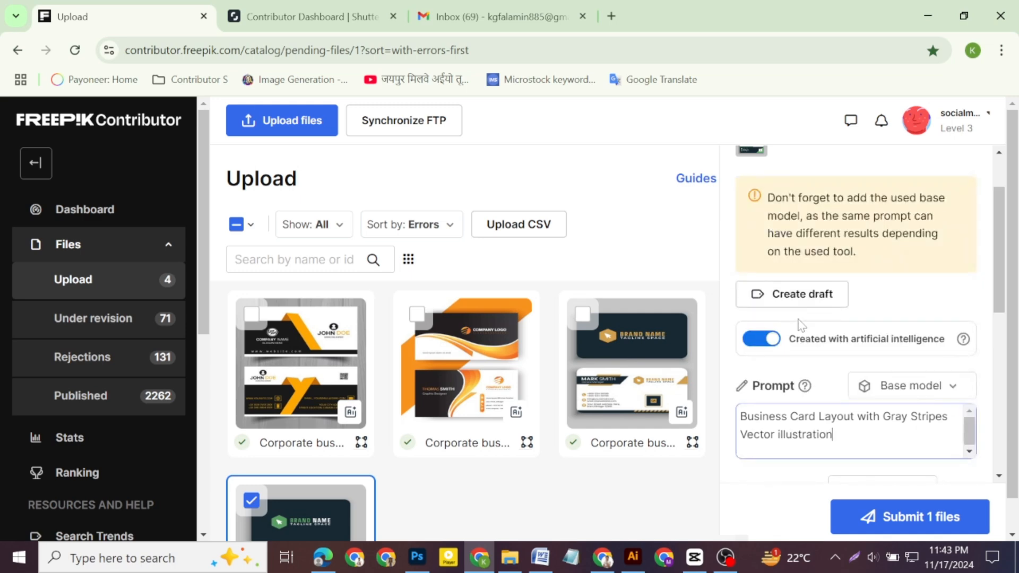
{"action": "type", "text": ","}
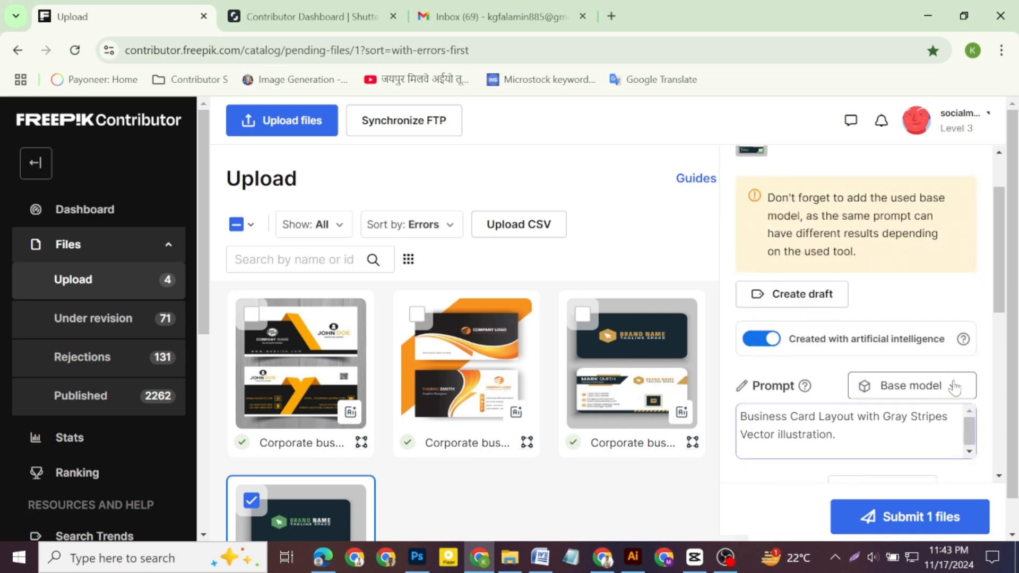
Step: Set the base model of the navy card with the green logo to Leonardo
{"action": "left_click", "coordinate": [953, 387]}
{"action": "scroll", "coordinate": [881, 433], "scroll_direction": "down", "scroll_amount": 5}
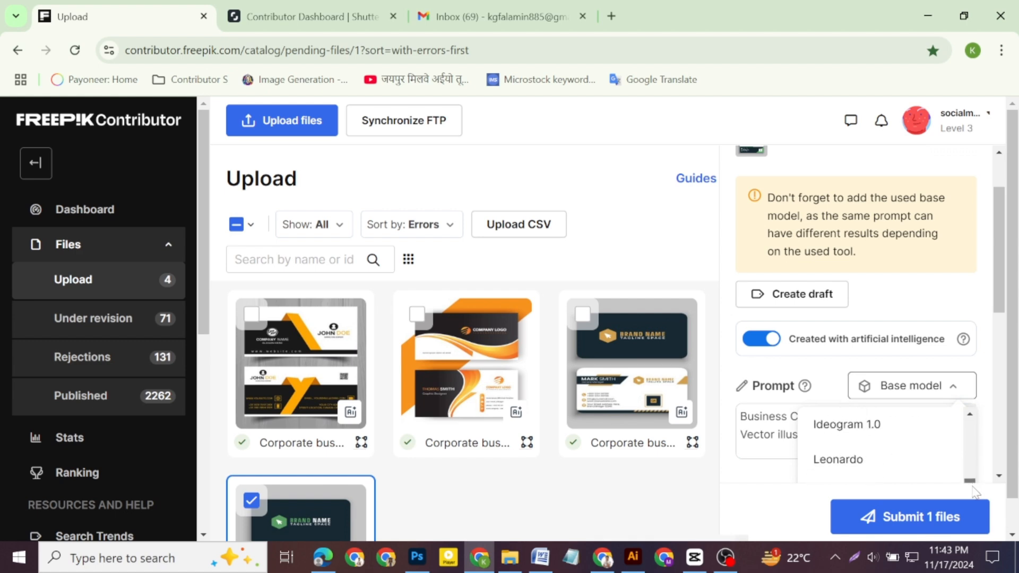
{"action": "left_click", "coordinate": [869, 453]}
{"action": "scroll", "coordinate": [870, 403], "scroll_direction": "down", "scroll_amount": 2}
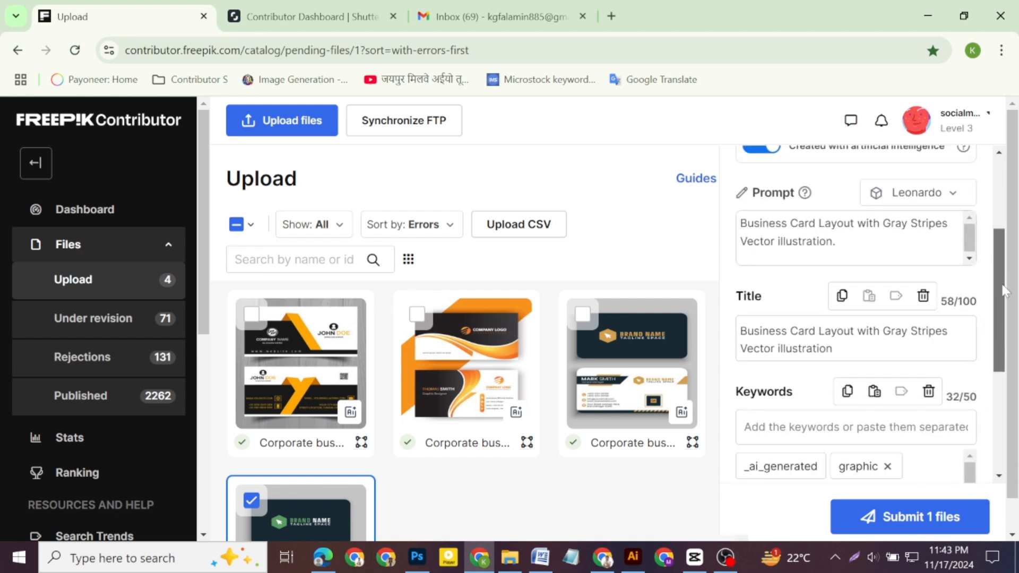
Step: Submit all four prepared business card files for review and open the list of published files
{"action": "left_click", "coordinate": [252, 501]}
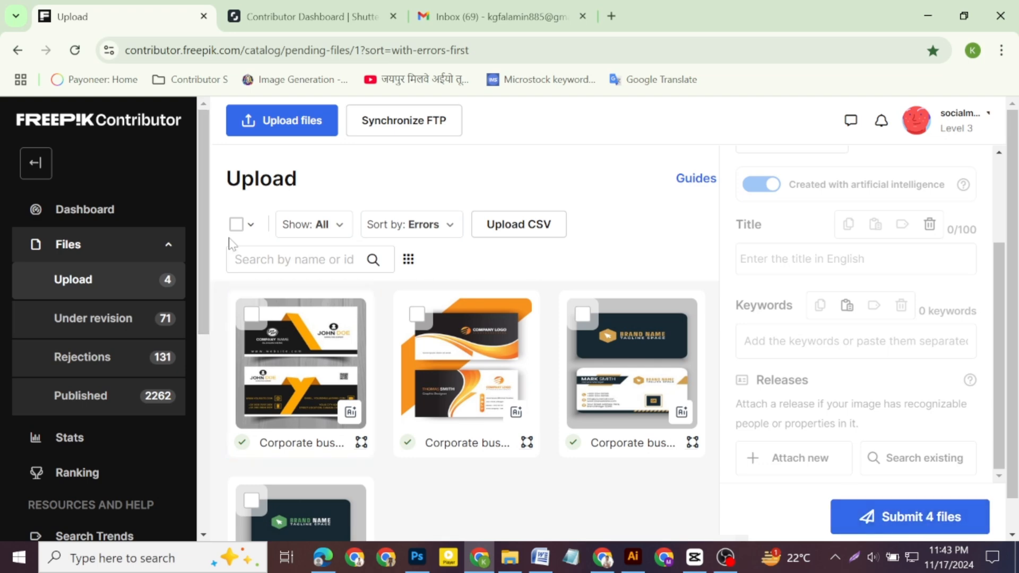
{"action": "left_click", "coordinate": [237, 225]}
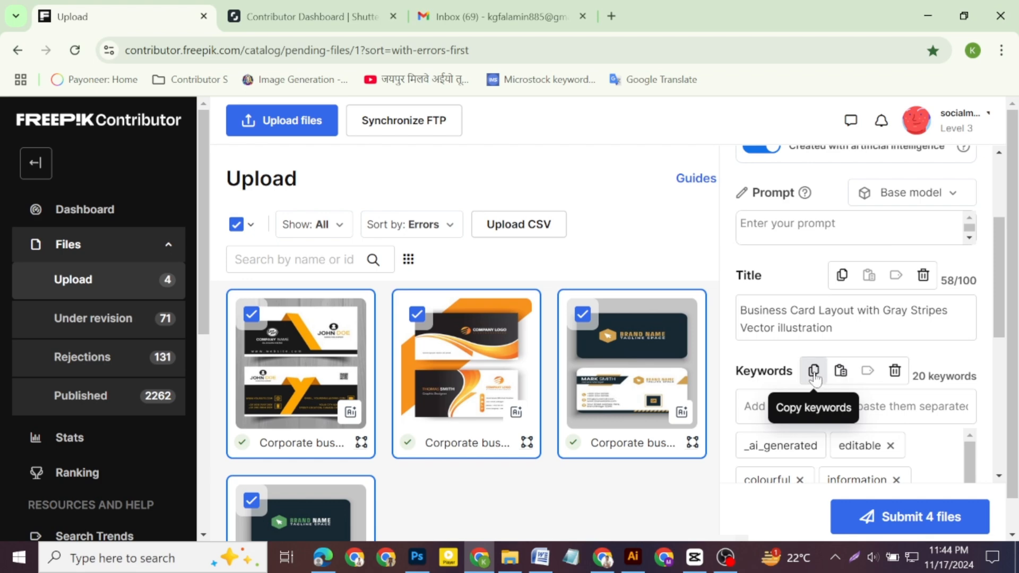
{"action": "left_click", "coordinate": [237, 226]}
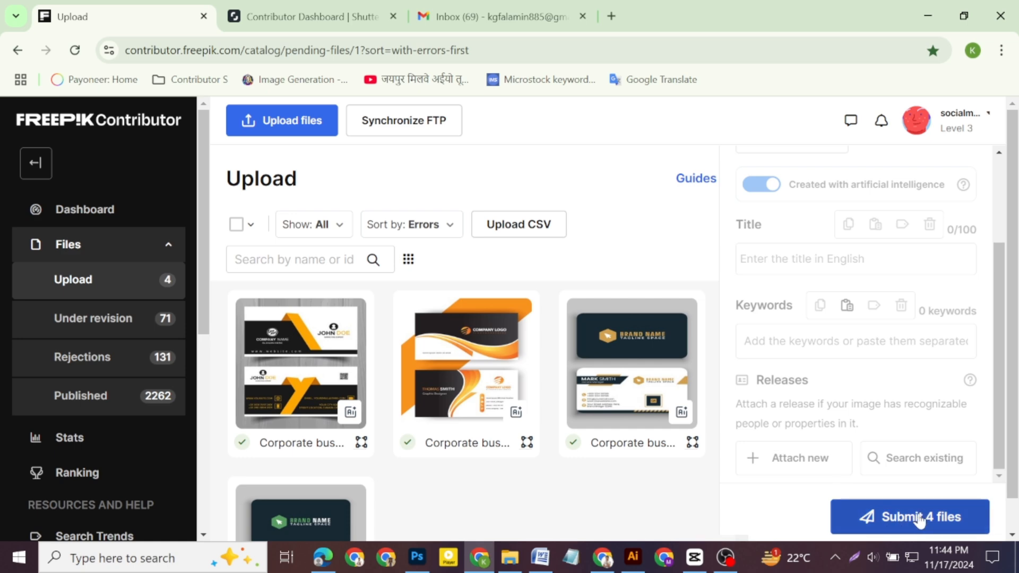
{"action": "left_click", "coordinate": [907, 518]}
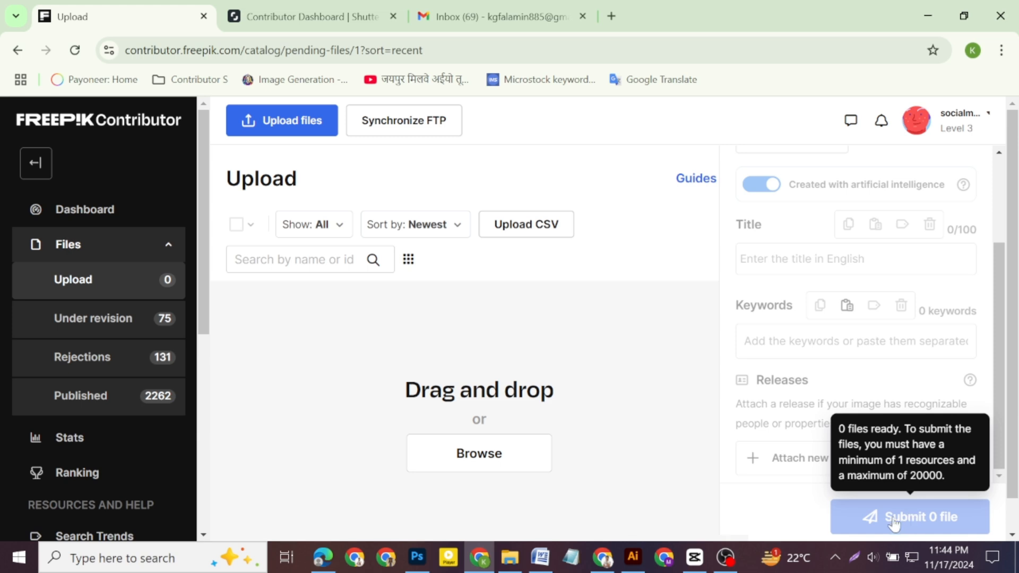
{"action": "left_click", "coordinate": [162, 402]}
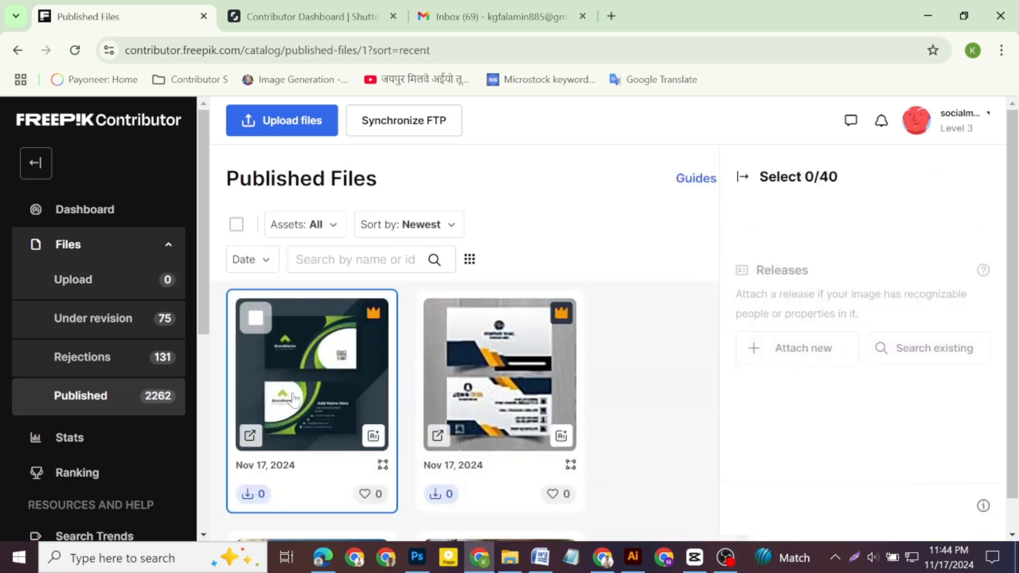